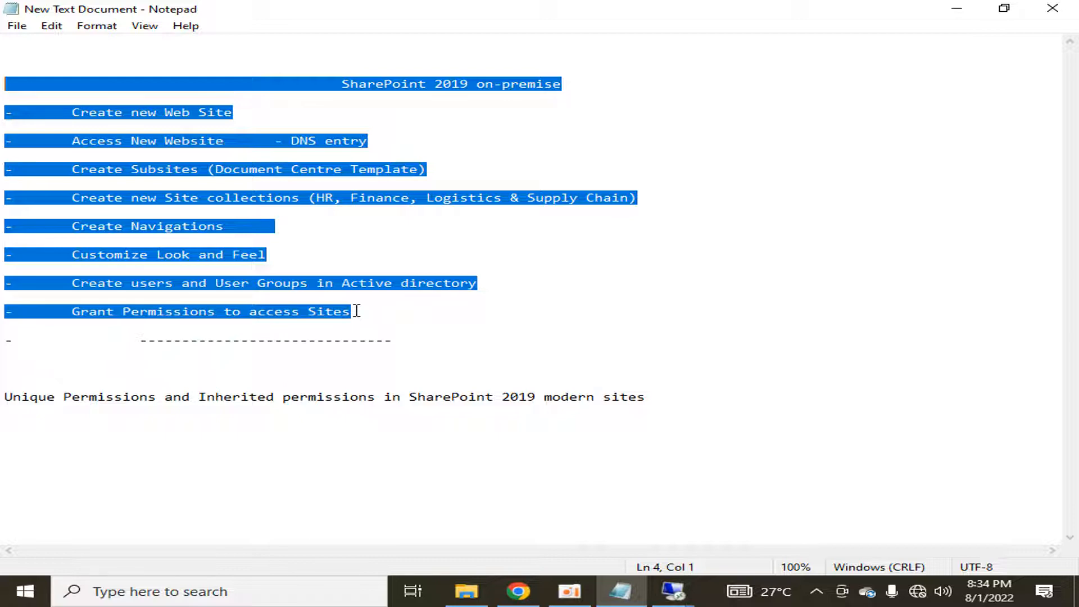
- Highlight the notes line about unique and inherited permissions, and switch to the 10.20.30.10 remote desktop session
click(658, 397)
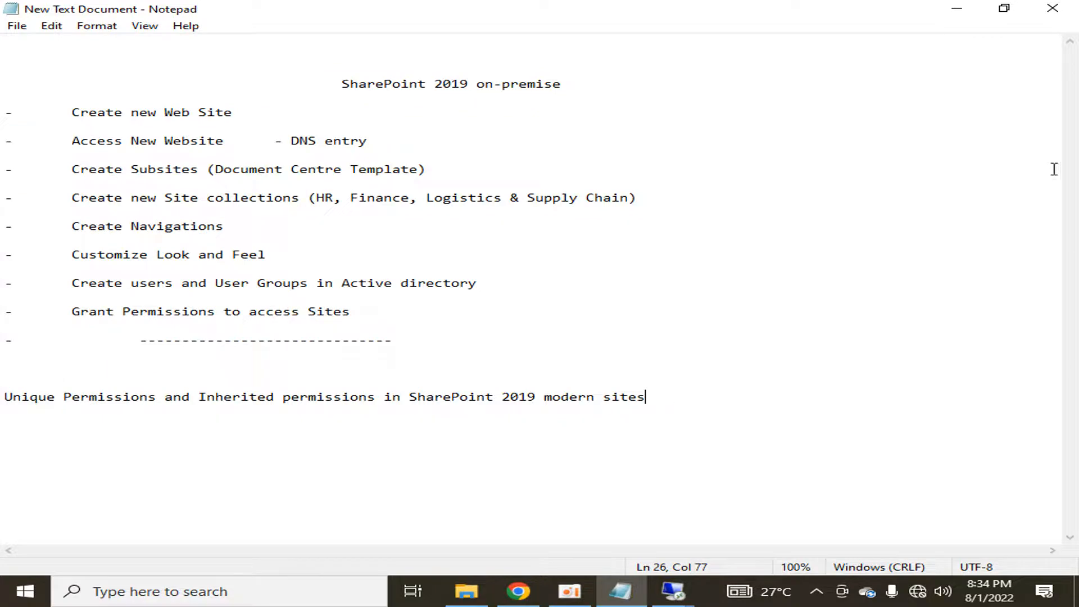
key(shift+Home)
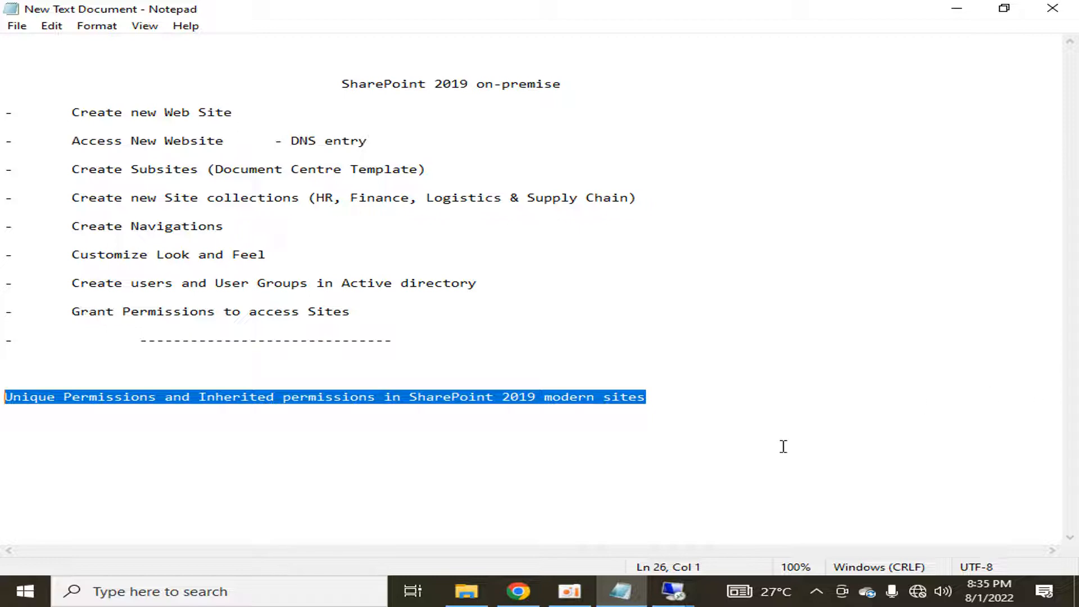
click(673, 590)
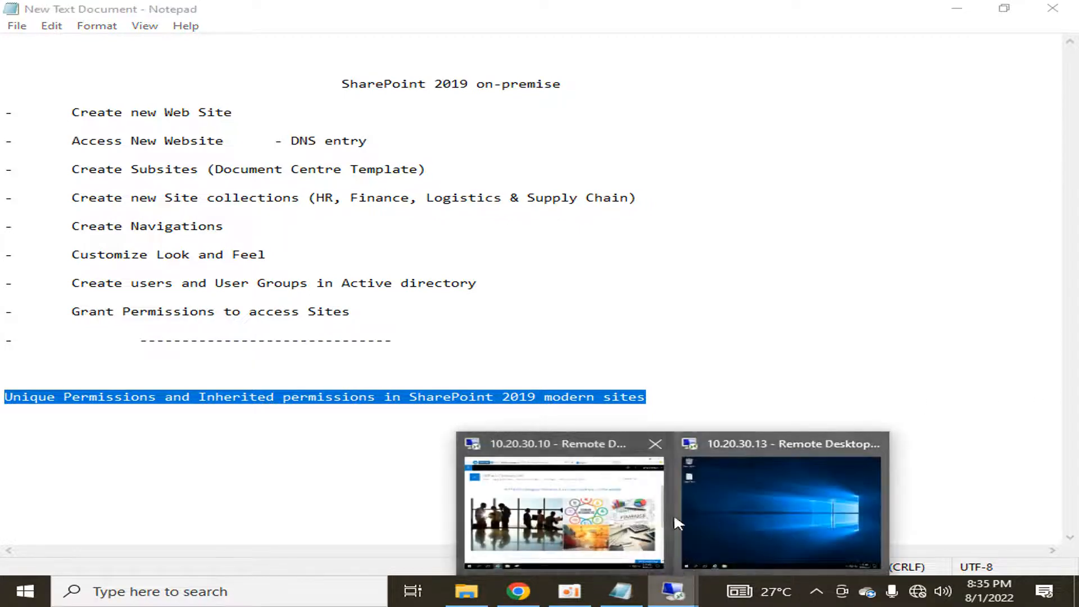
click(584, 505)
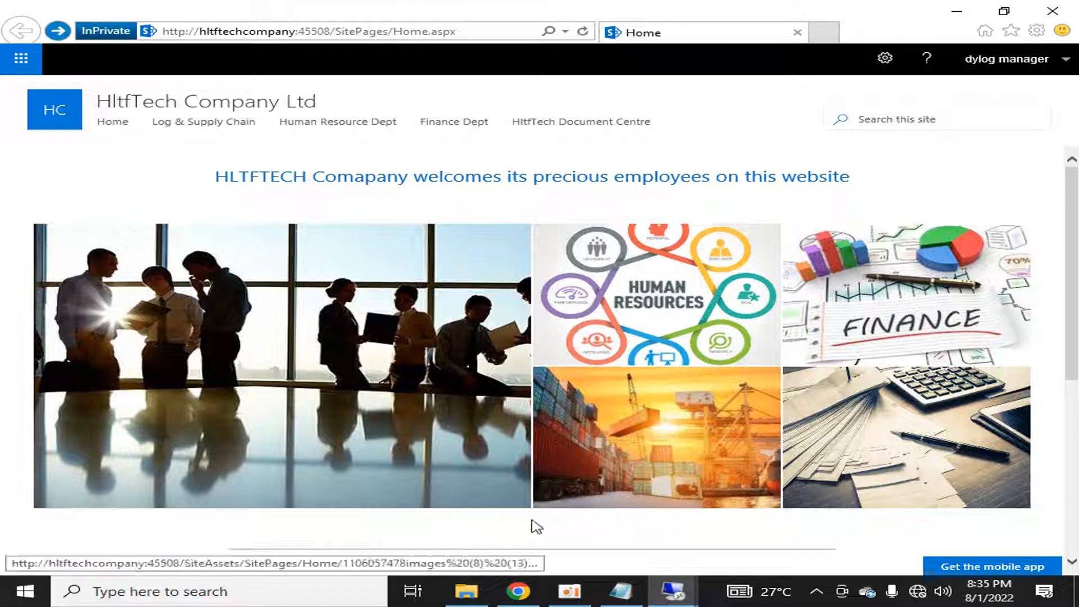
- Switch to Active Directory Users and Computers and check the group memberships of the dylog manager account
key(super)
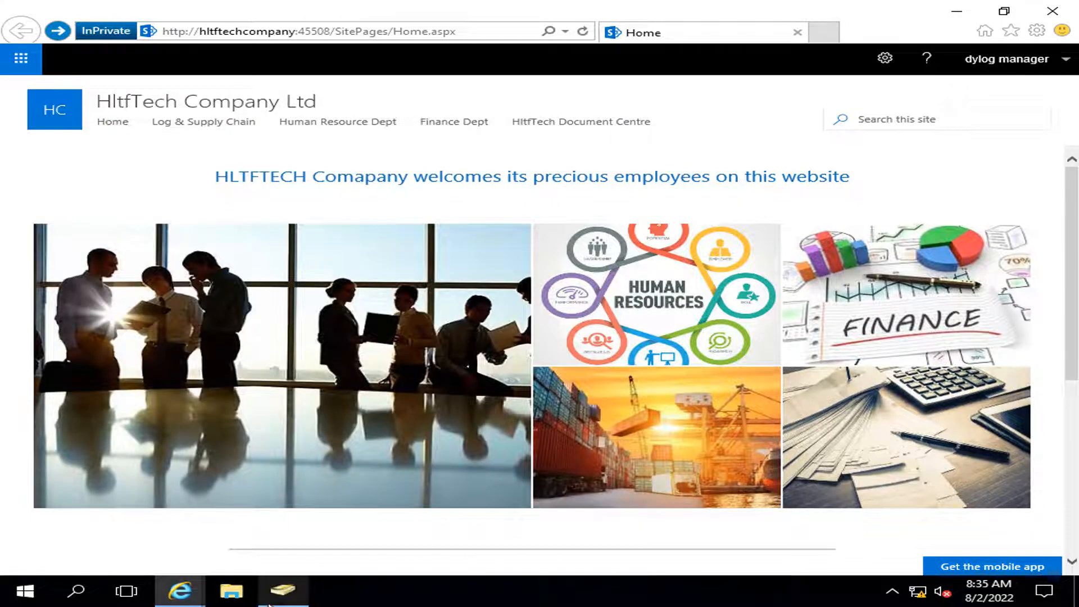
click(283, 590)
click(441, 406)
click(308, 163)
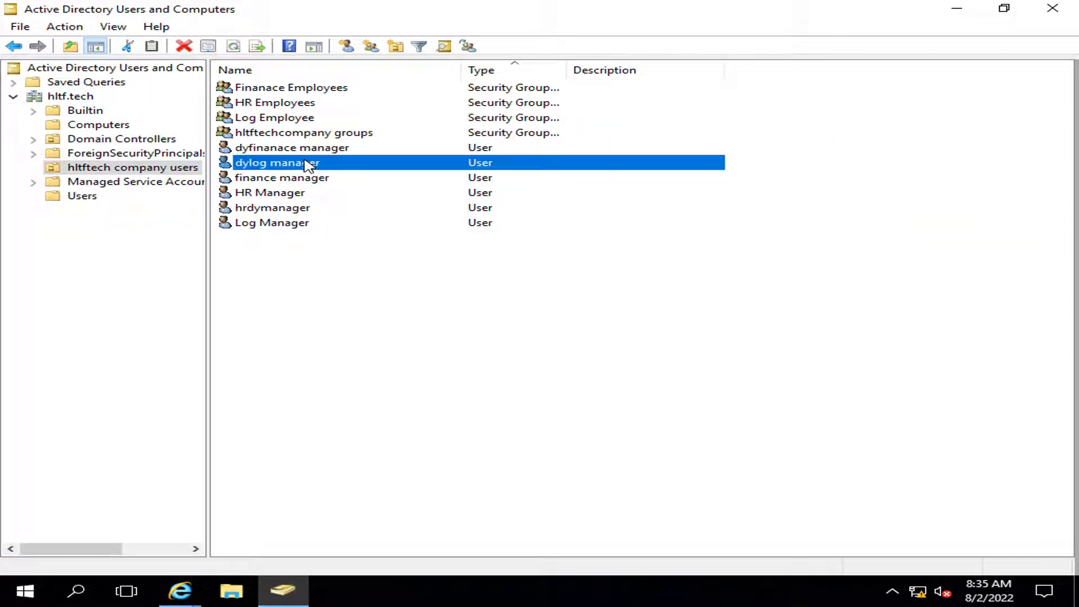
double_click(251, 164)
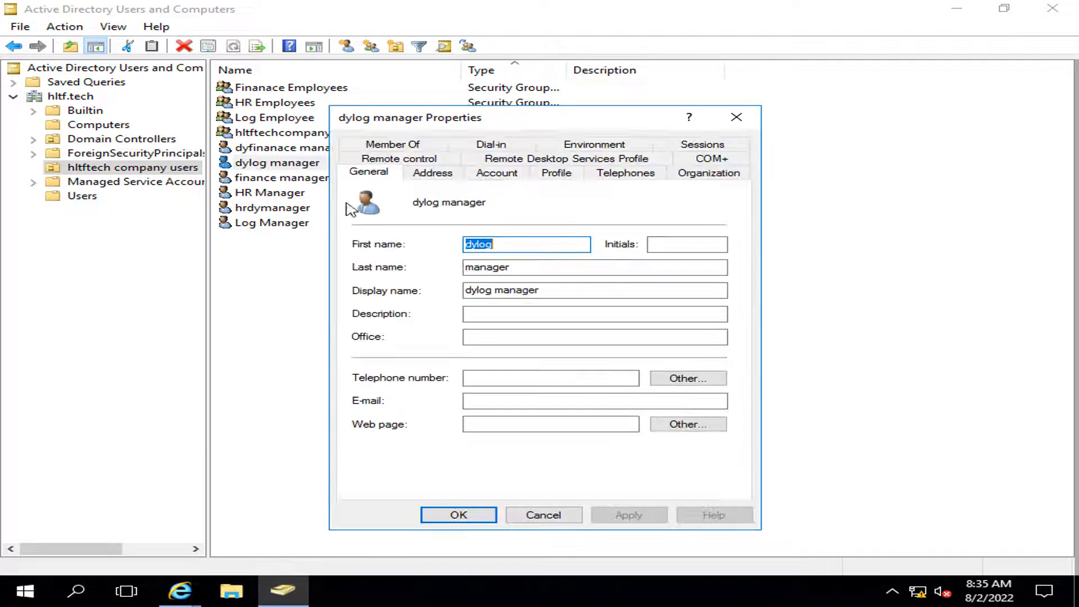
click(395, 149)
click(382, 247)
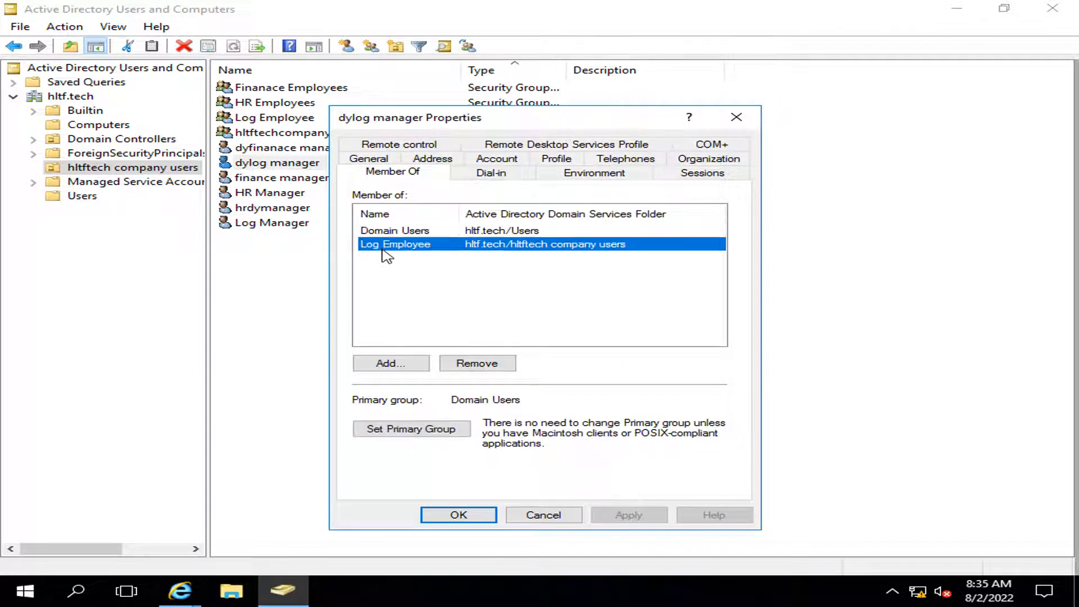
click(453, 514)
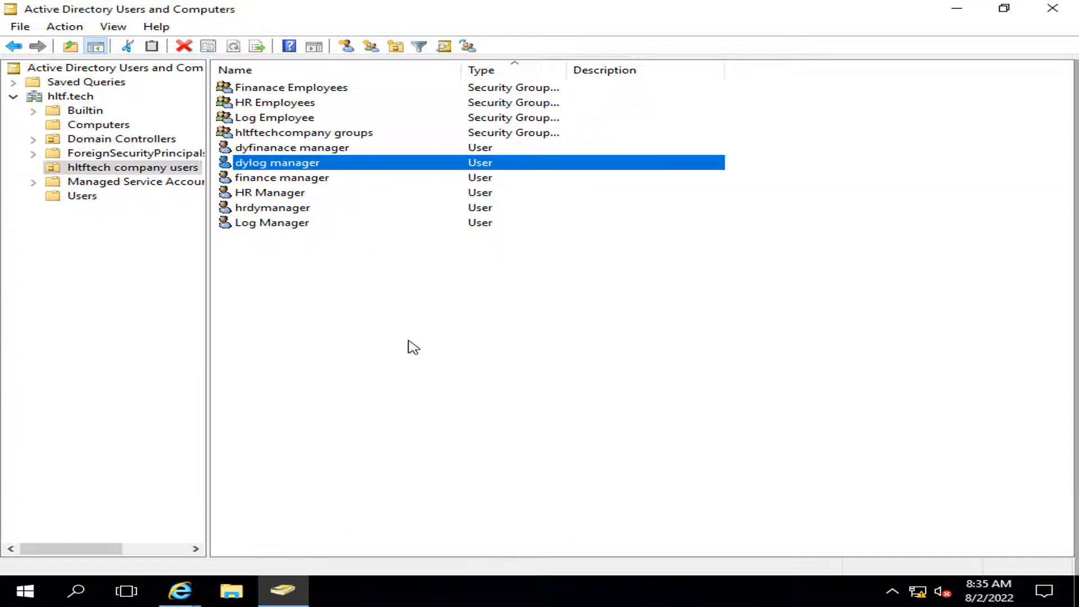
- Review the Log Employee group's members and parent group, and point out the hltftechcompany groups entry
click(275, 120)
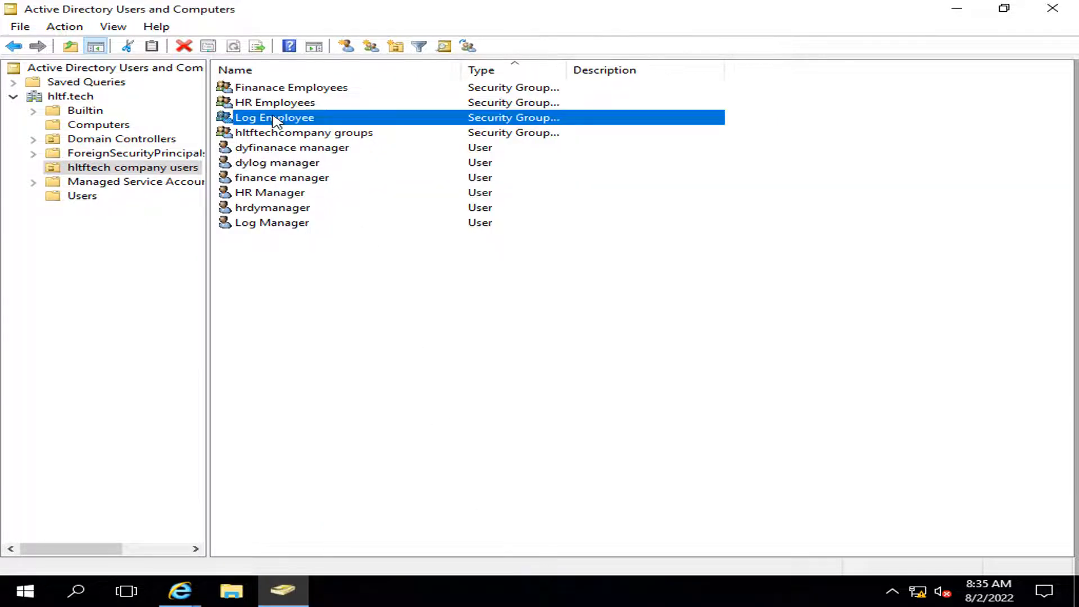
double_click(269, 121)
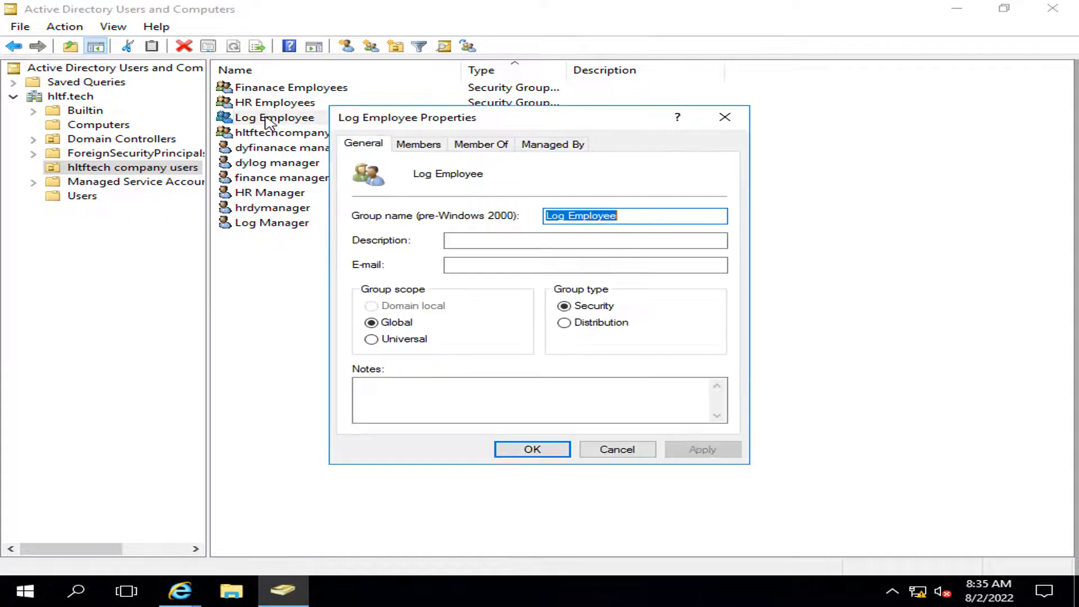
click(430, 147)
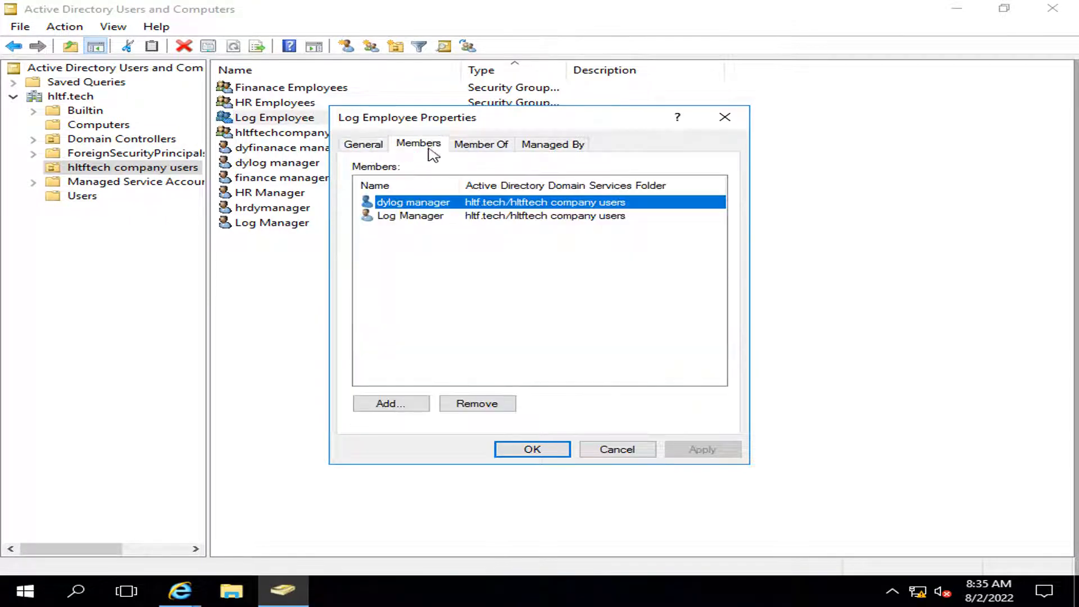
click(482, 147)
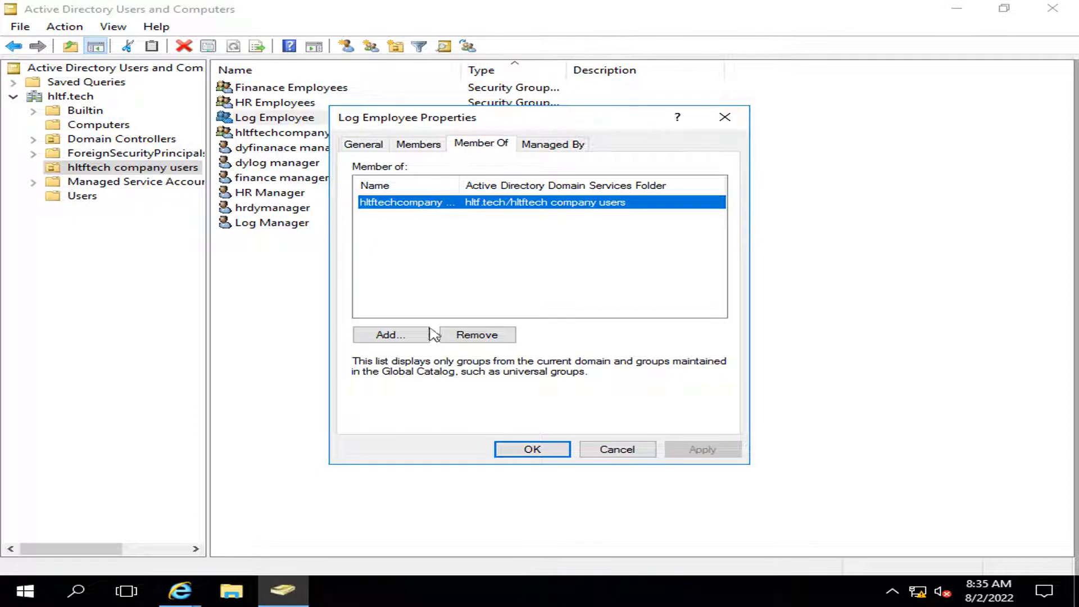
click(540, 449)
click(295, 135)
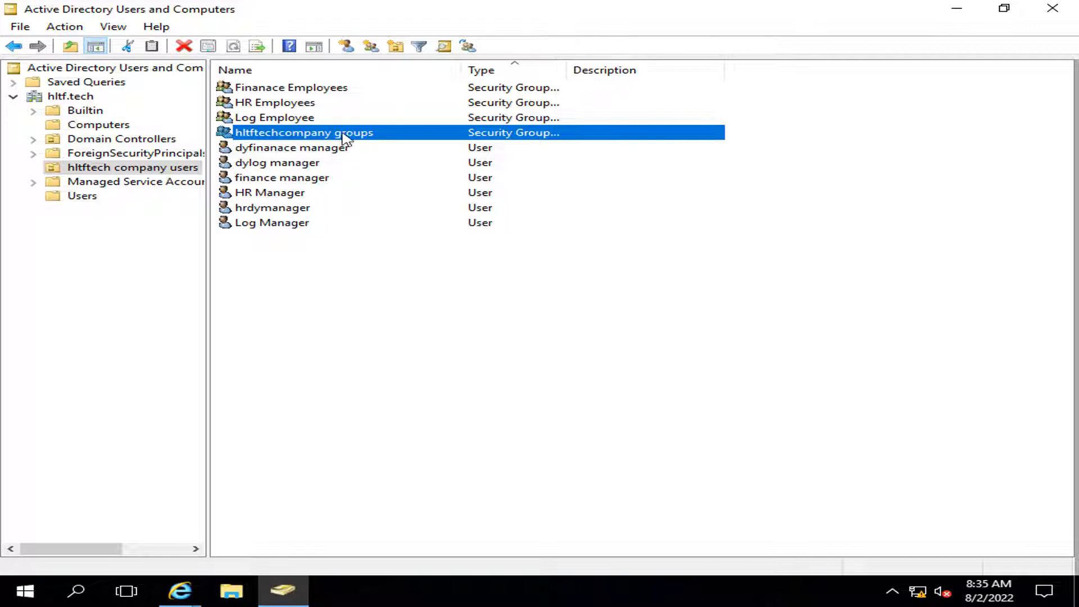
click(584, 376)
- Switch to the administrator's Internet Explorer window, open the company site's advanced permissions settings and select the HLTF\hltftechcompany groups entry
mouse_move(573, 4)
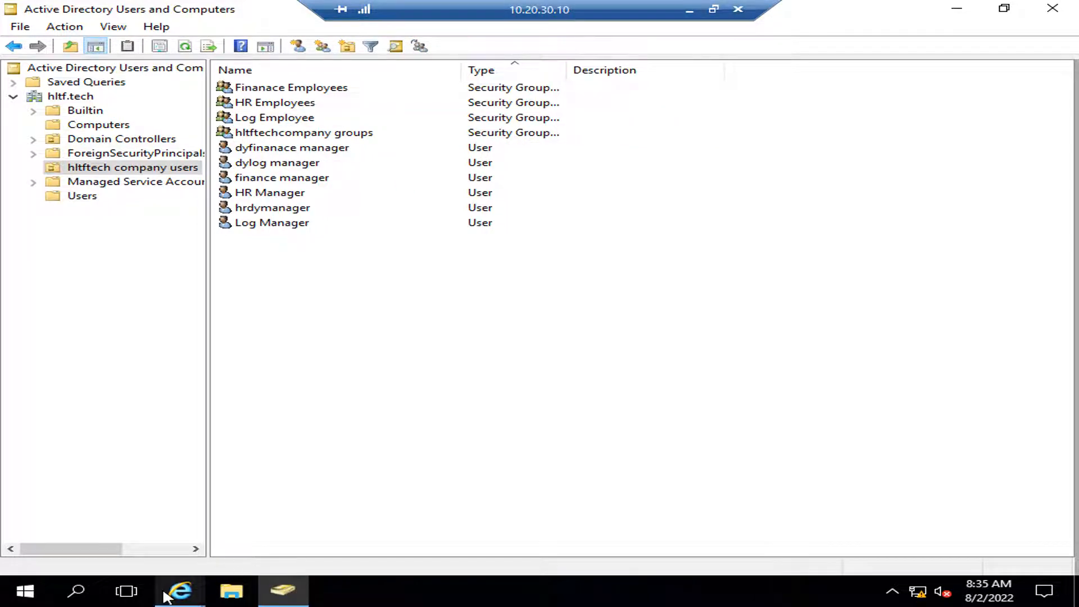
click(180, 590)
click(200, 498)
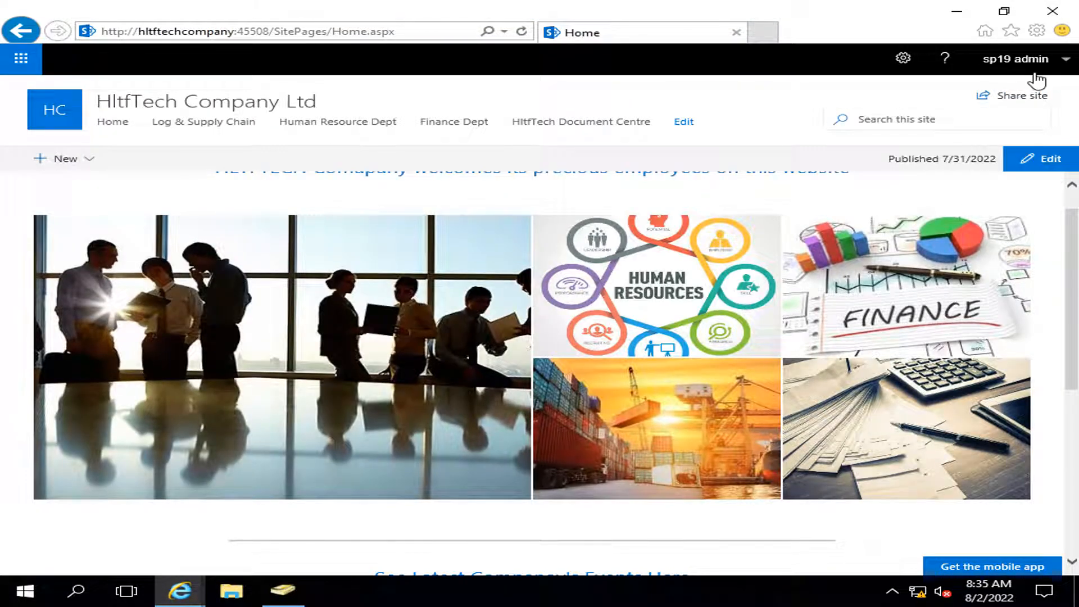
click(903, 58)
click(870, 191)
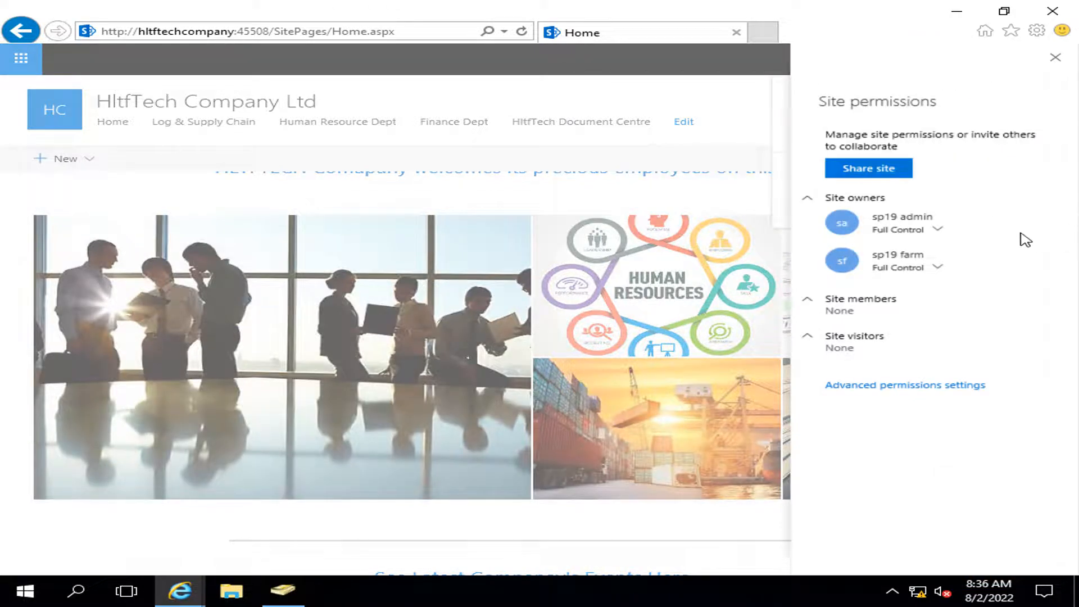
click(927, 387)
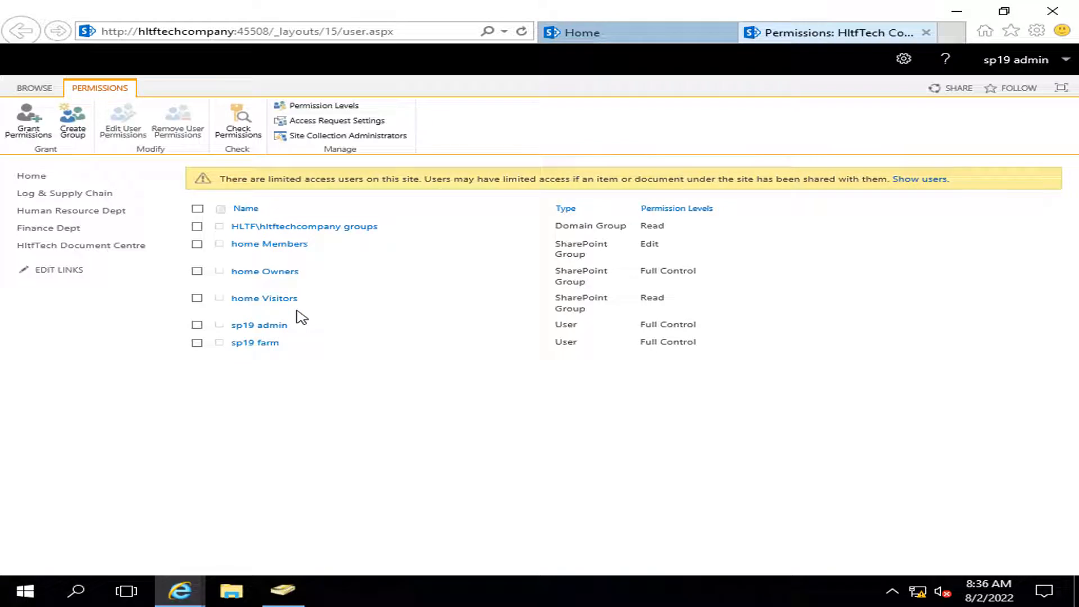
click(195, 229)
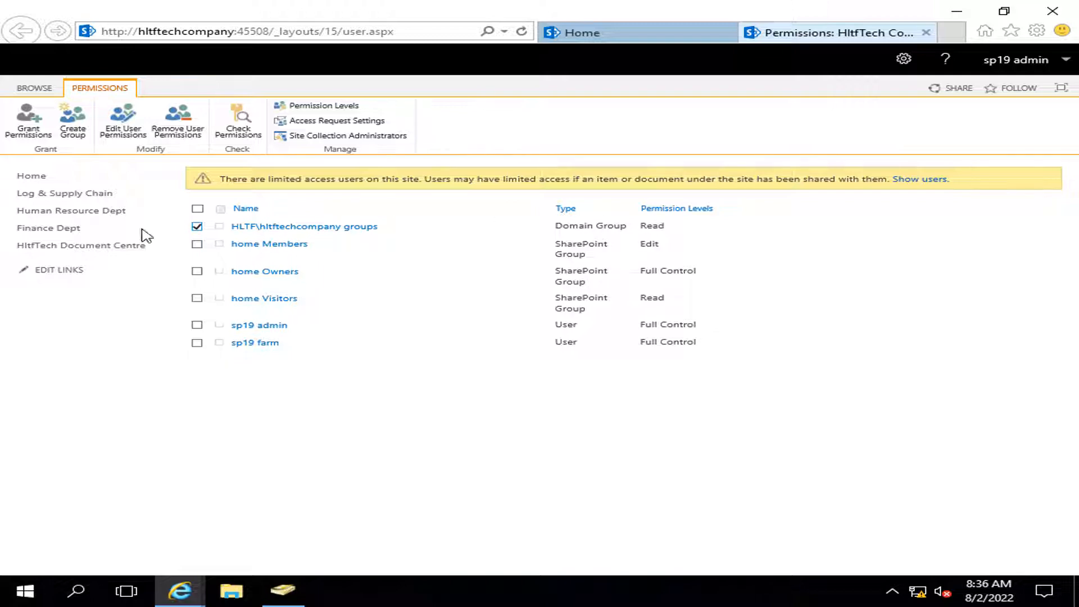
- View the Log & Supply Chain site from the company home page, and close its tab and the Site permissions pane
click(35, 178)
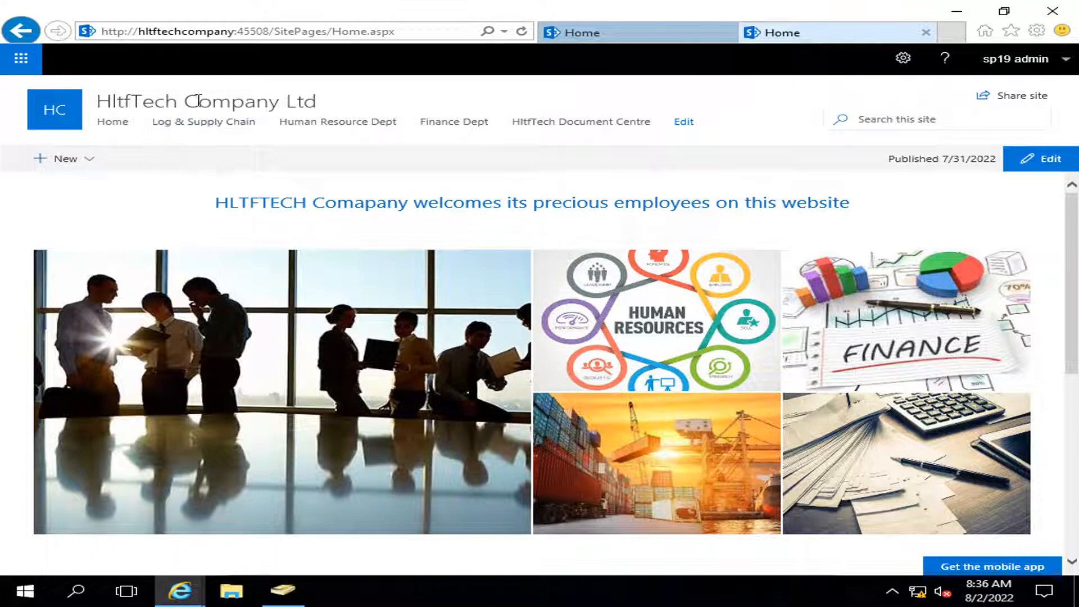
click(194, 124)
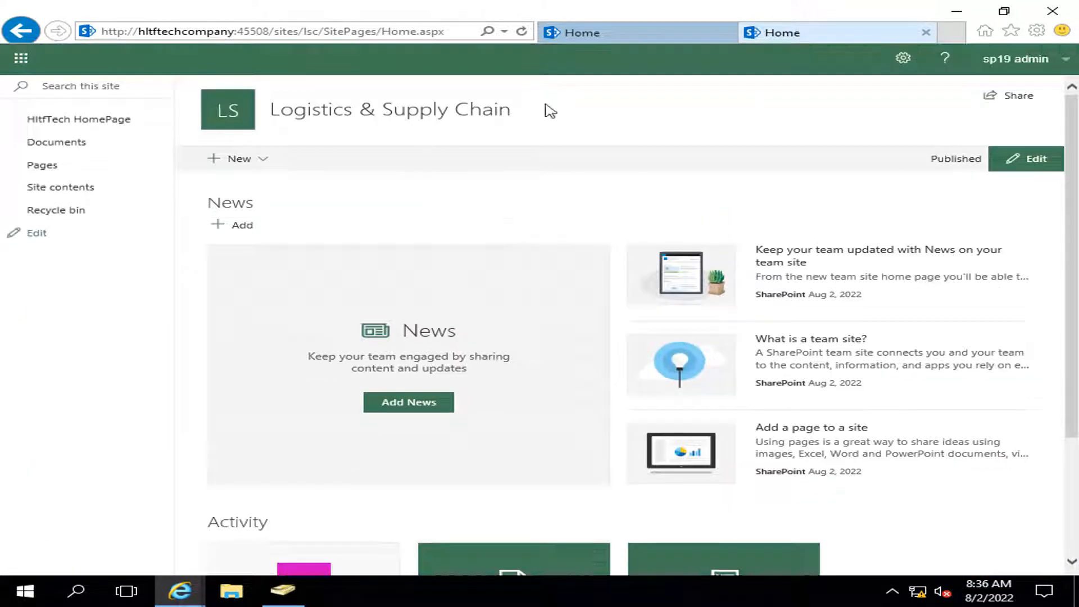
click(926, 32)
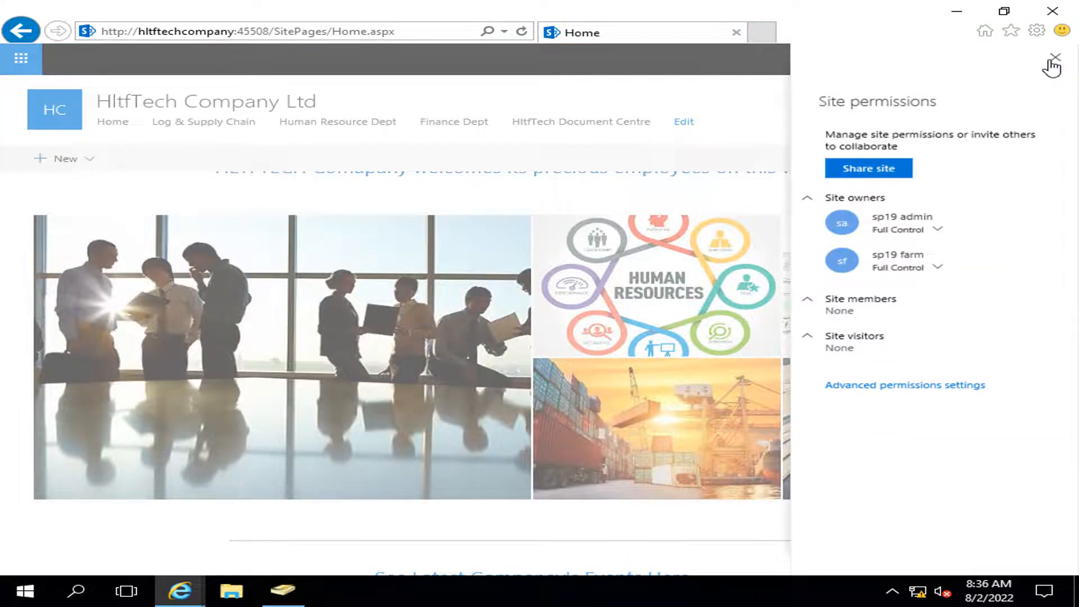
click(1052, 59)
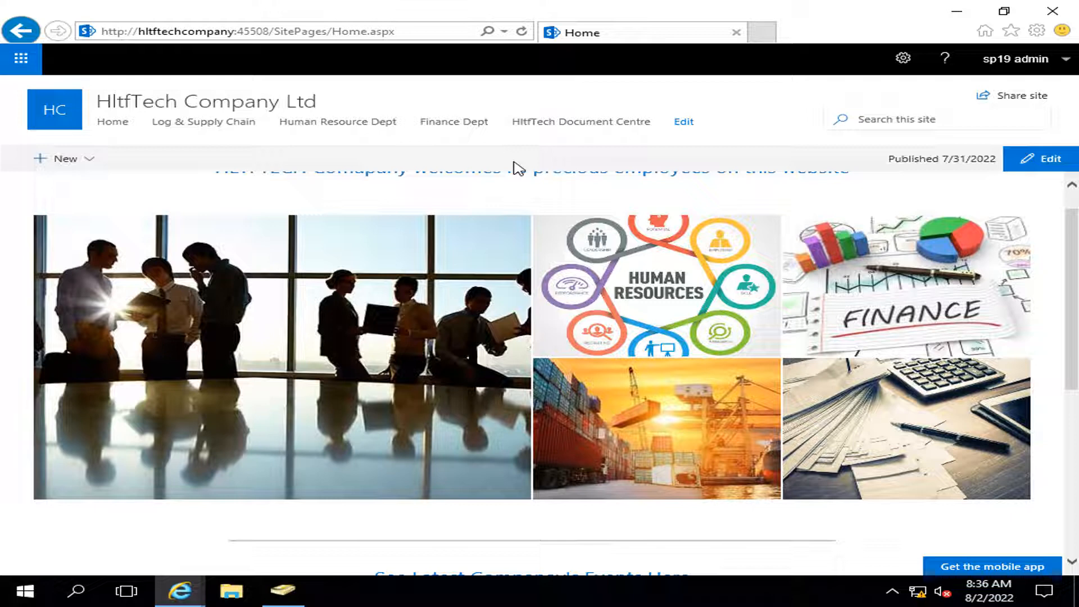
- Look through the HltfTech Document Centre subsite's libraries and its Documents library, and return to the company home page
scroll(557, 325, up, 1)
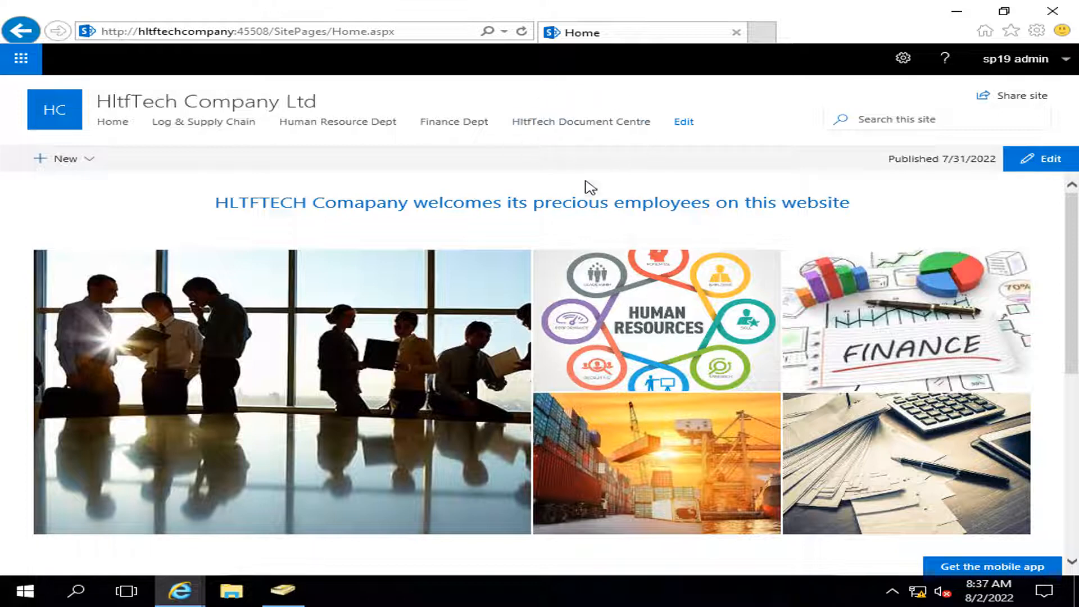
drag(215, 203, 393, 203)
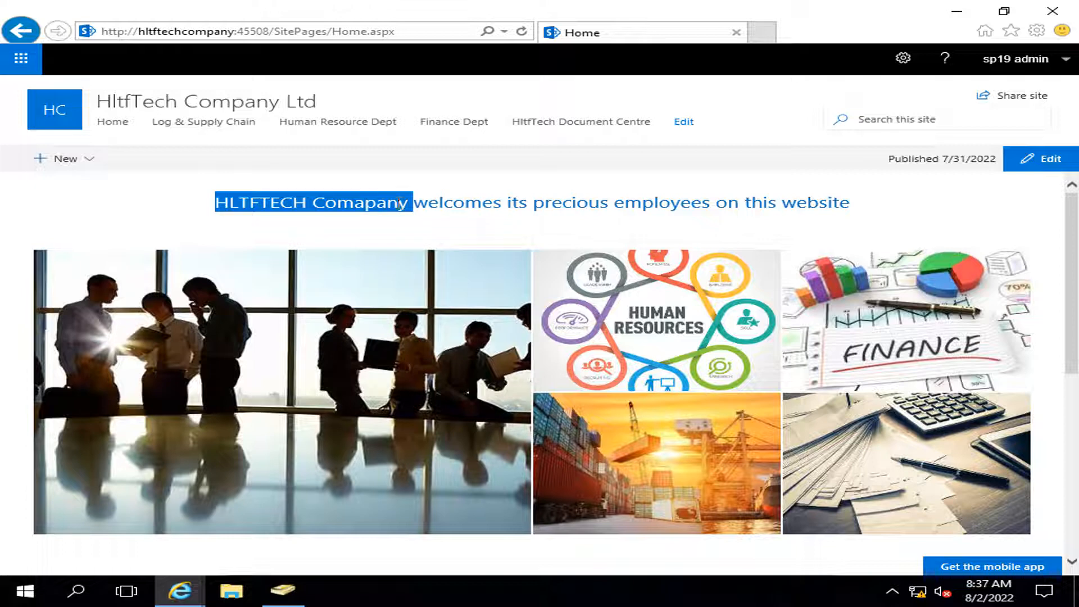
drag(103, 102, 282, 106)
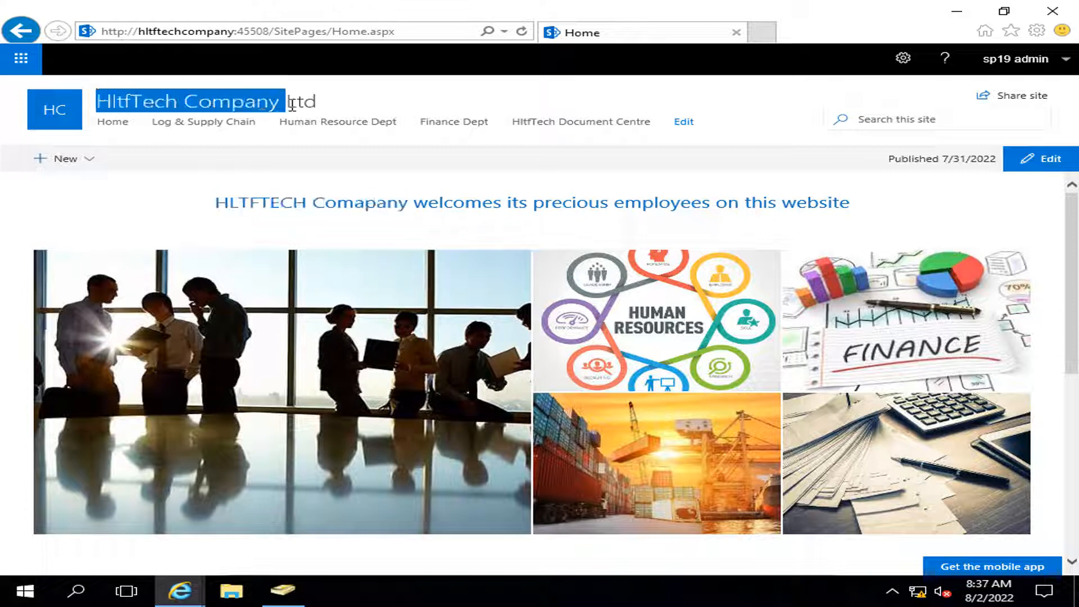
click(548, 128)
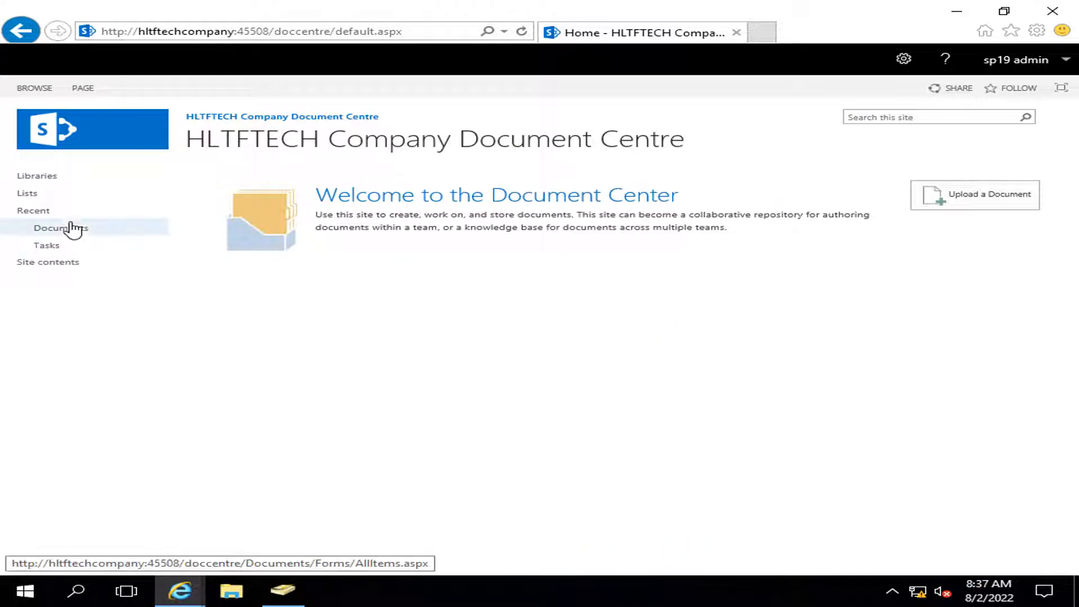
click(63, 176)
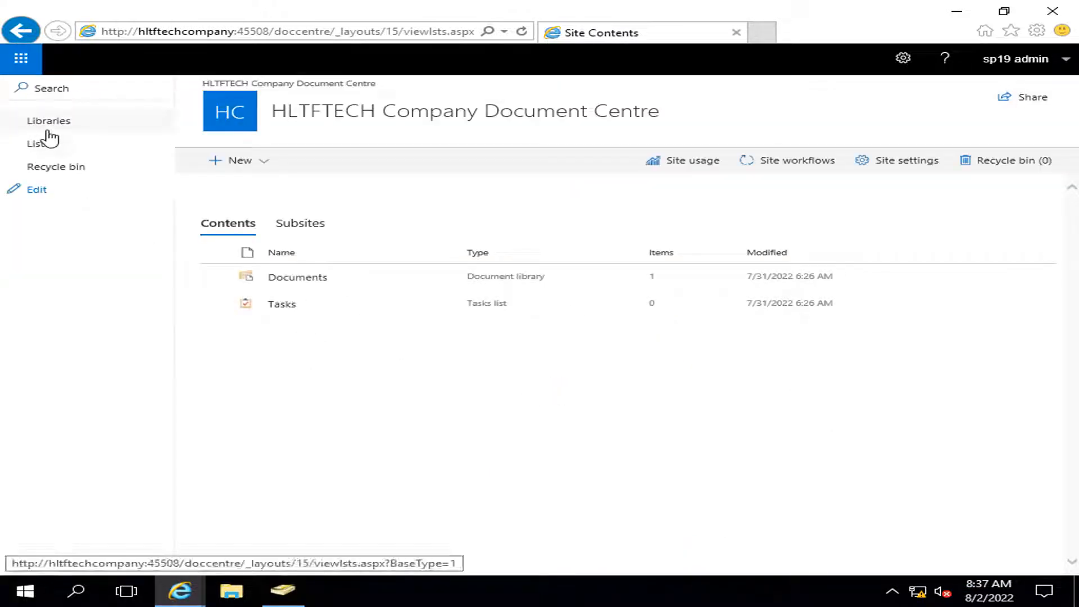
click(17, 33)
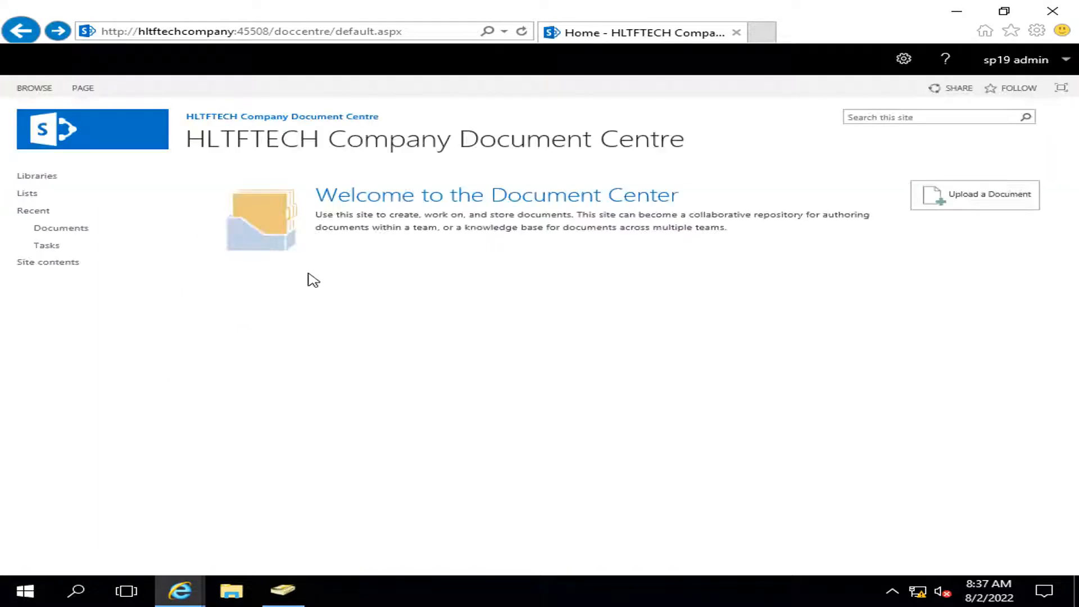
click(112, 229)
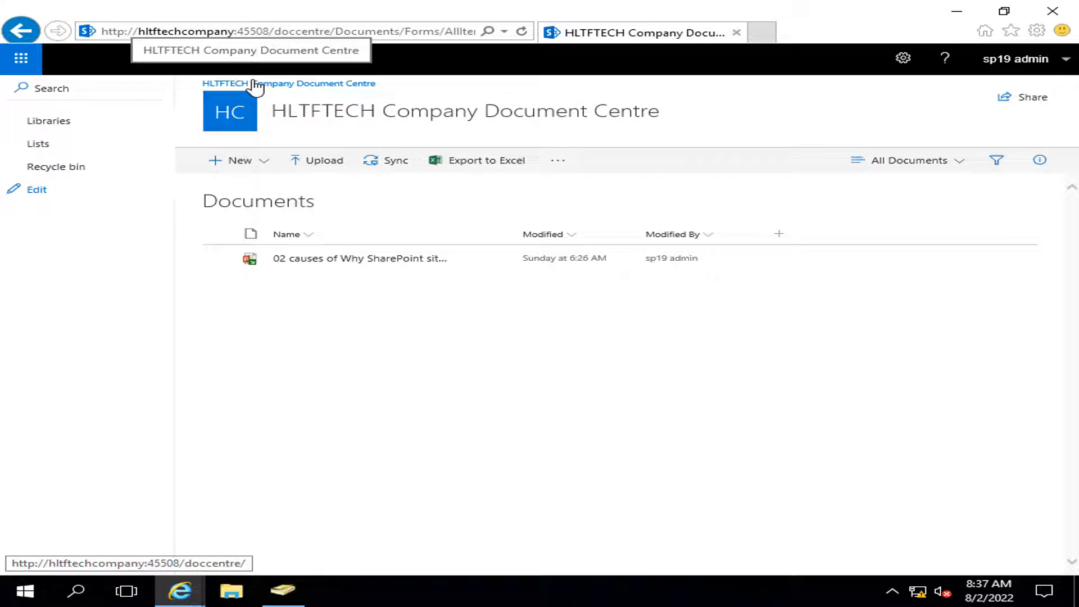
click(17, 33)
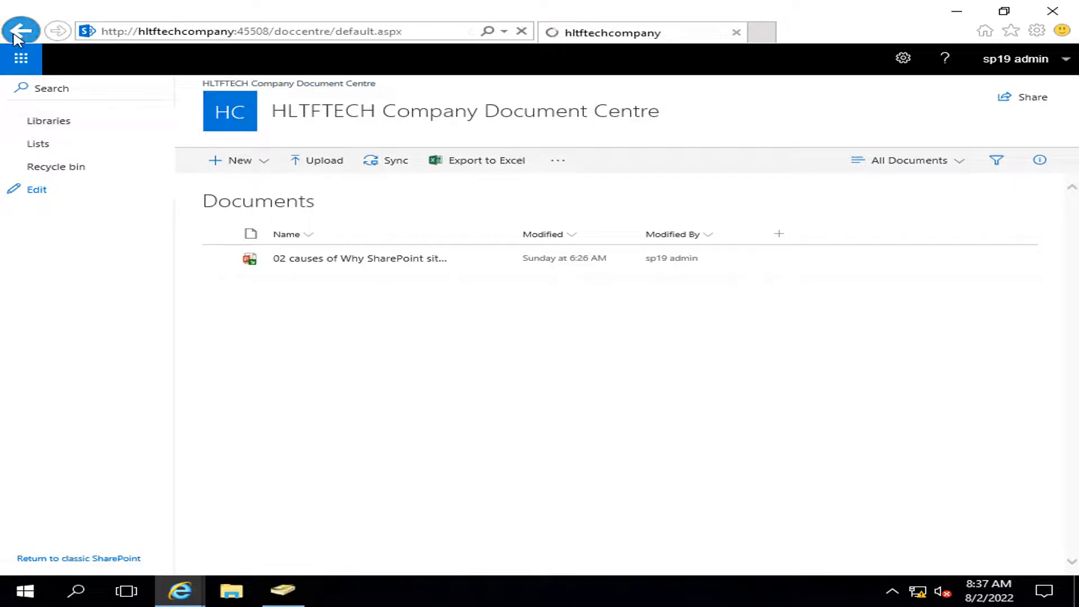
click(15, 35)
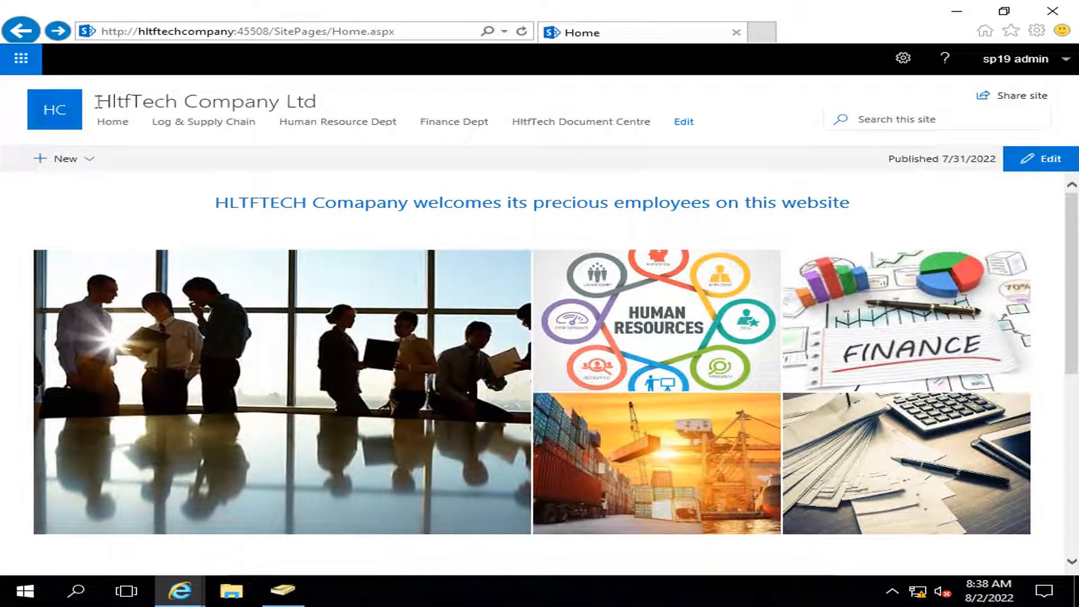
- Open the full Site Settings page of the HltfTech Company Ltd site from its site information
drag(100, 101, 342, 97)
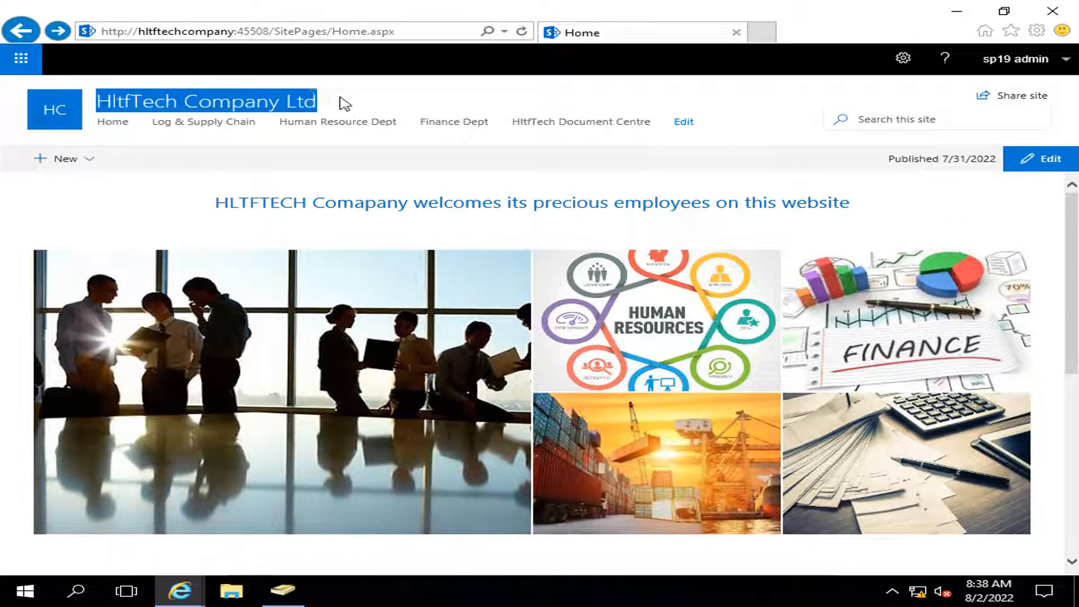
click(903, 58)
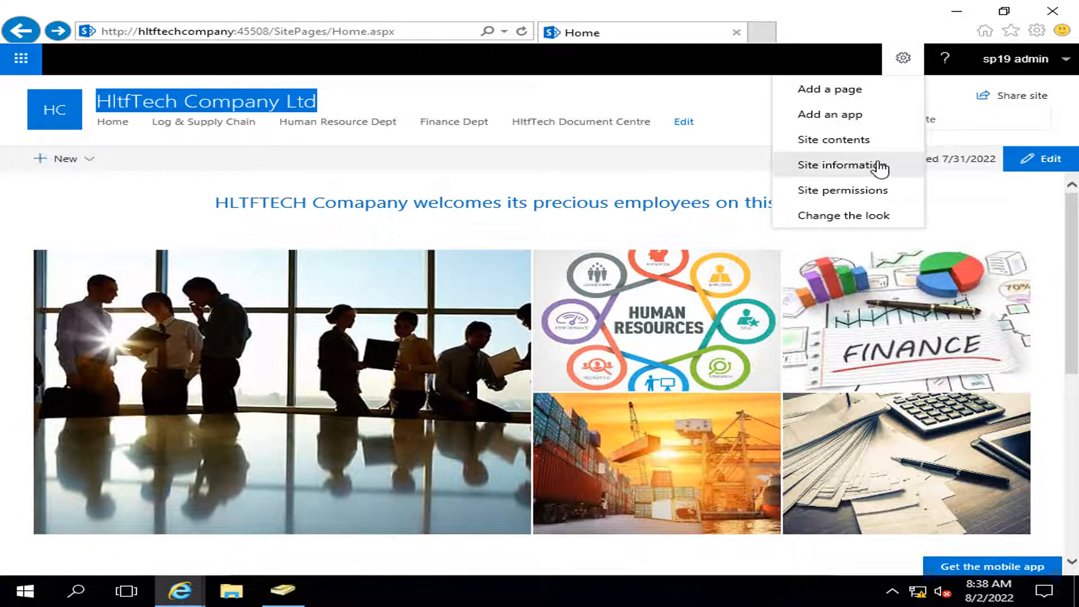
click(882, 165)
click(859, 390)
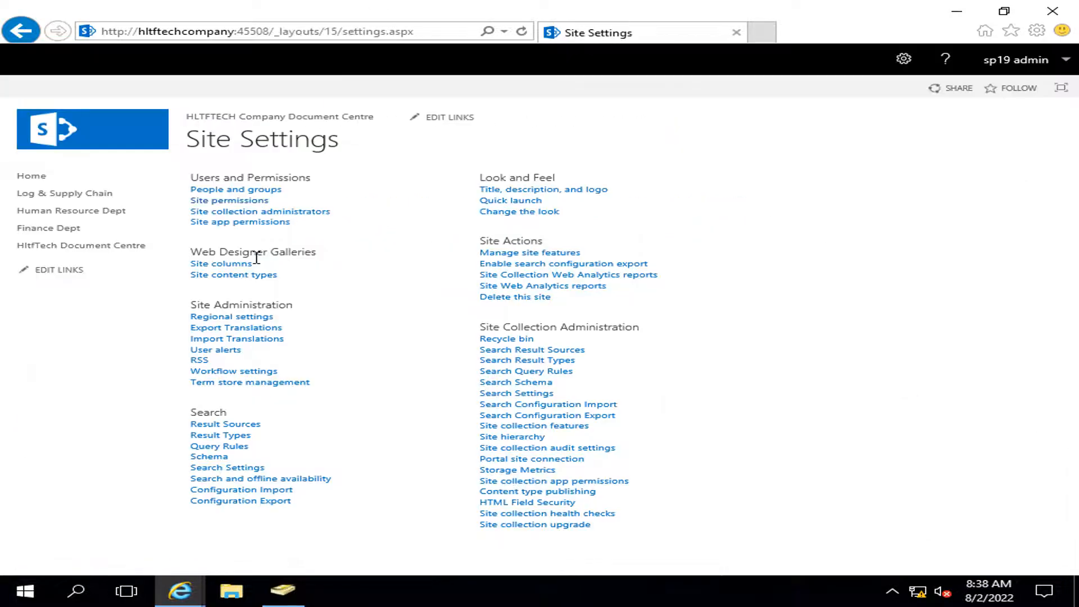
- View the company site's permissions, and open the site permissions of the HltfTech Document Centre subsite from its site settings
click(240, 202)
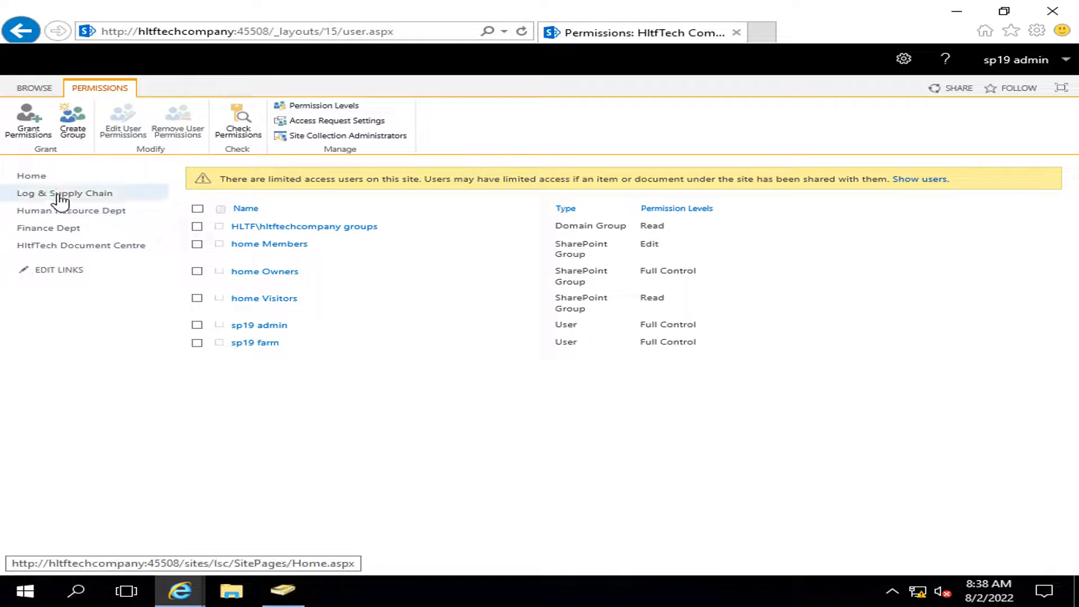
click(66, 246)
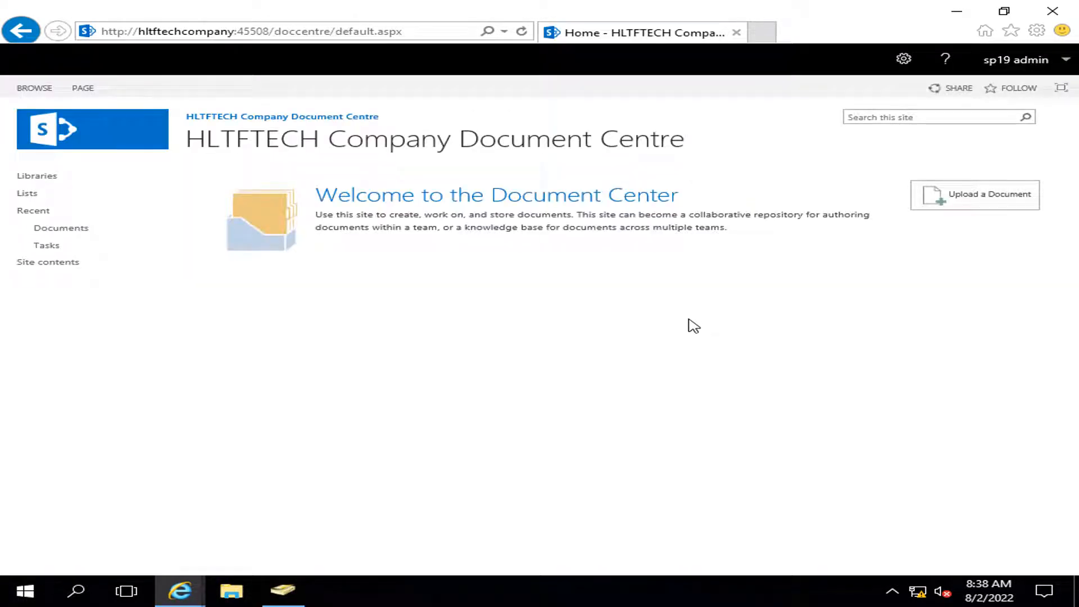
click(898, 66)
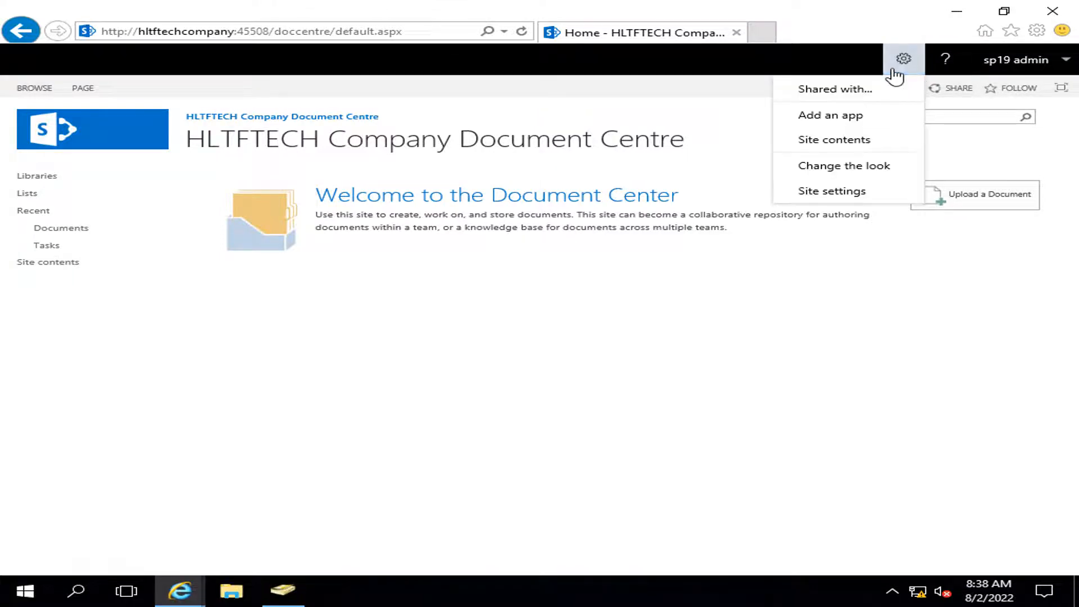
click(845, 191)
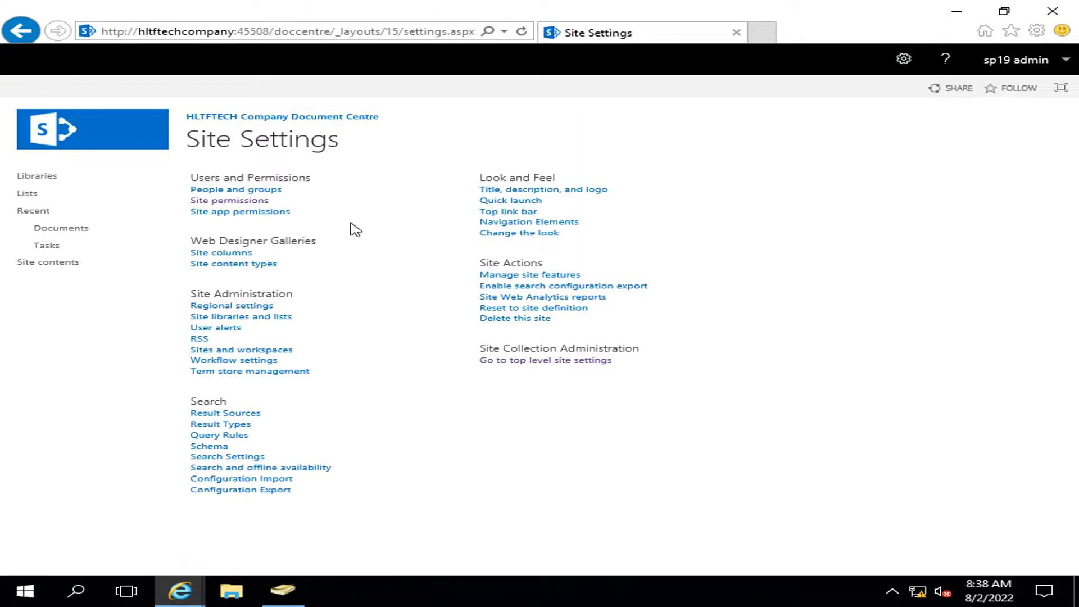
click(224, 201)
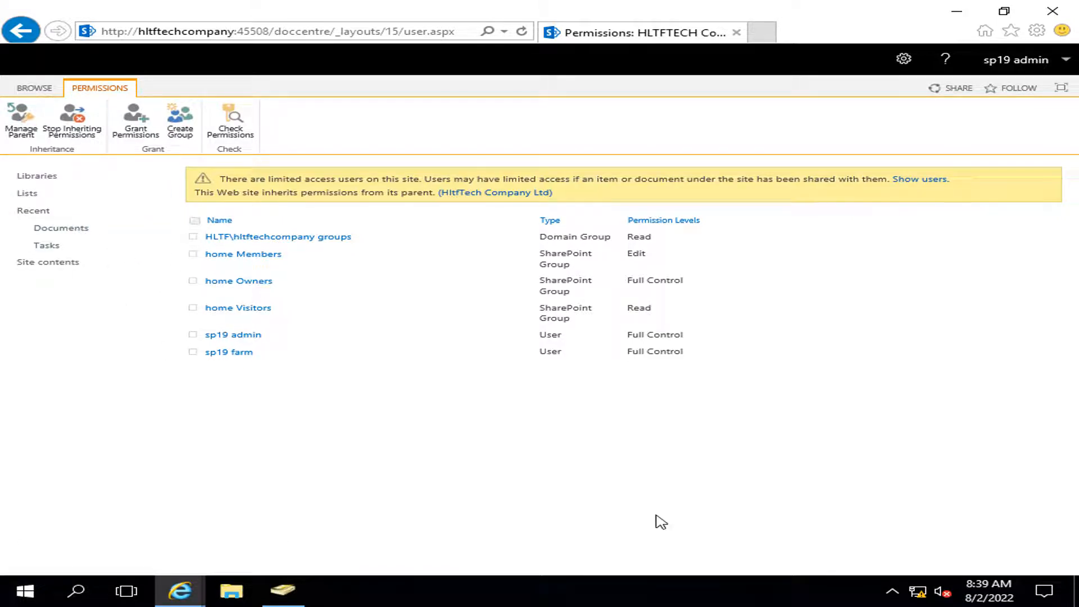
click(20, 30)
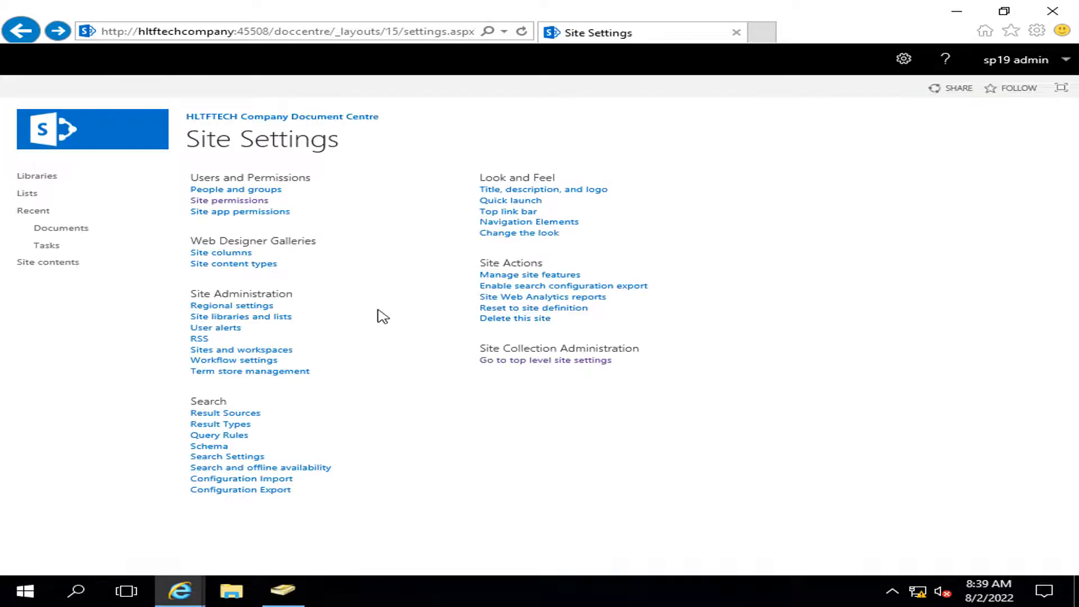
click(21, 30)
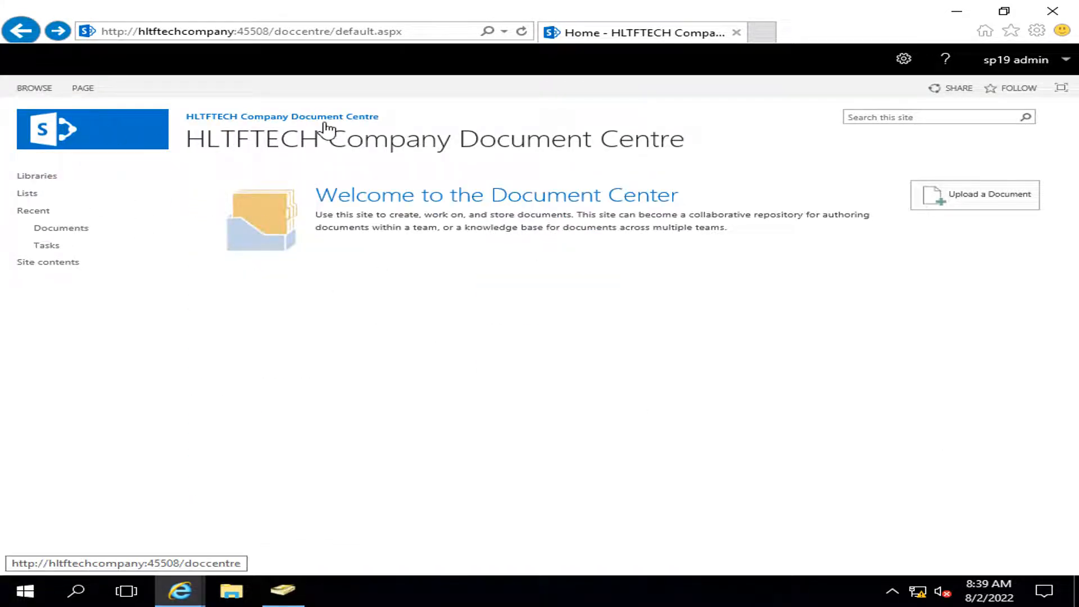
click(280, 32)
drag(275, 31, 426, 29)
key(BackSpace)
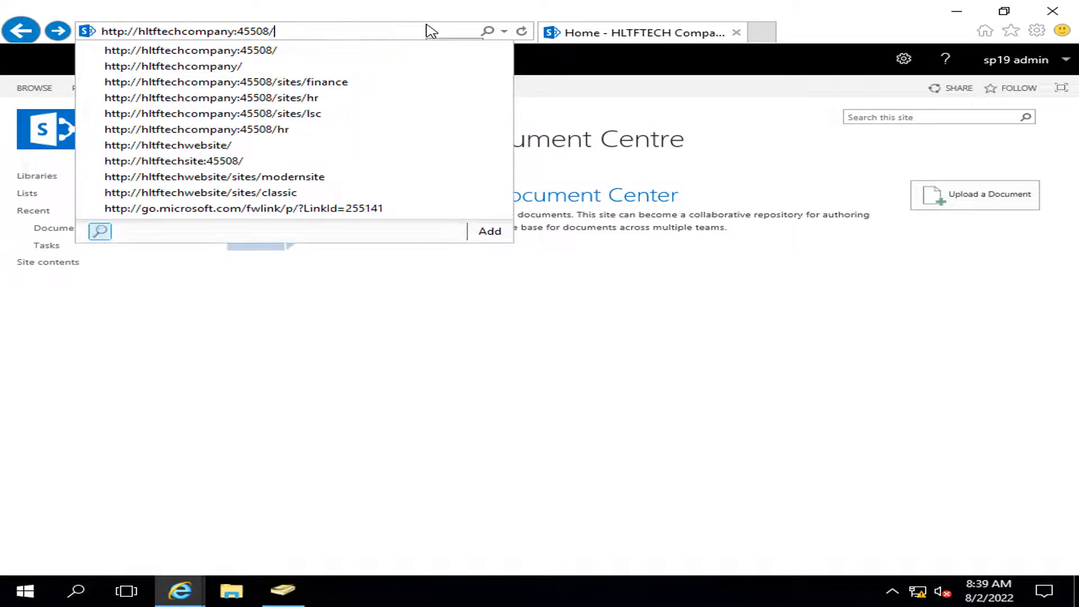
key(Return)
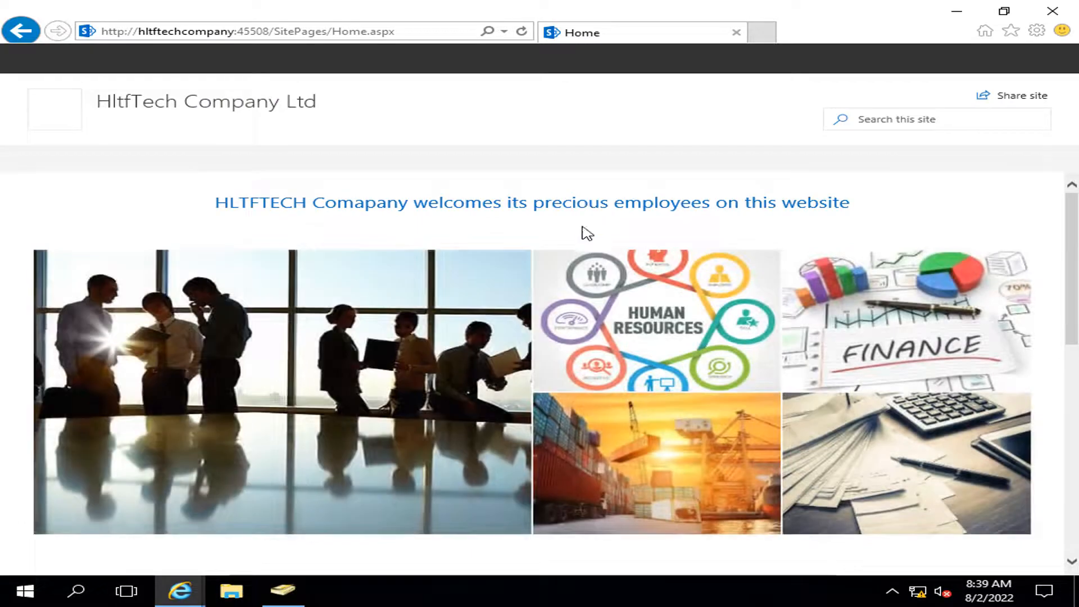
- Switch to the Notepad notes and highlight "Inherited permissions in SharePoint 2019 modern sites" and "Unique Permissions" in turn
mouse_move(702, 14)
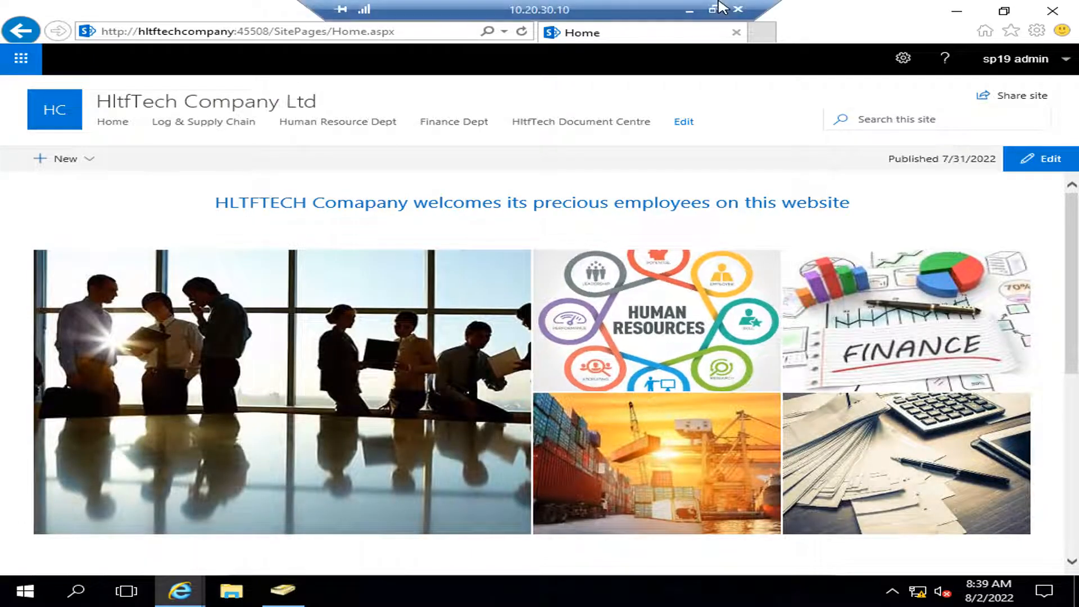
click(691, 10)
click(399, 484)
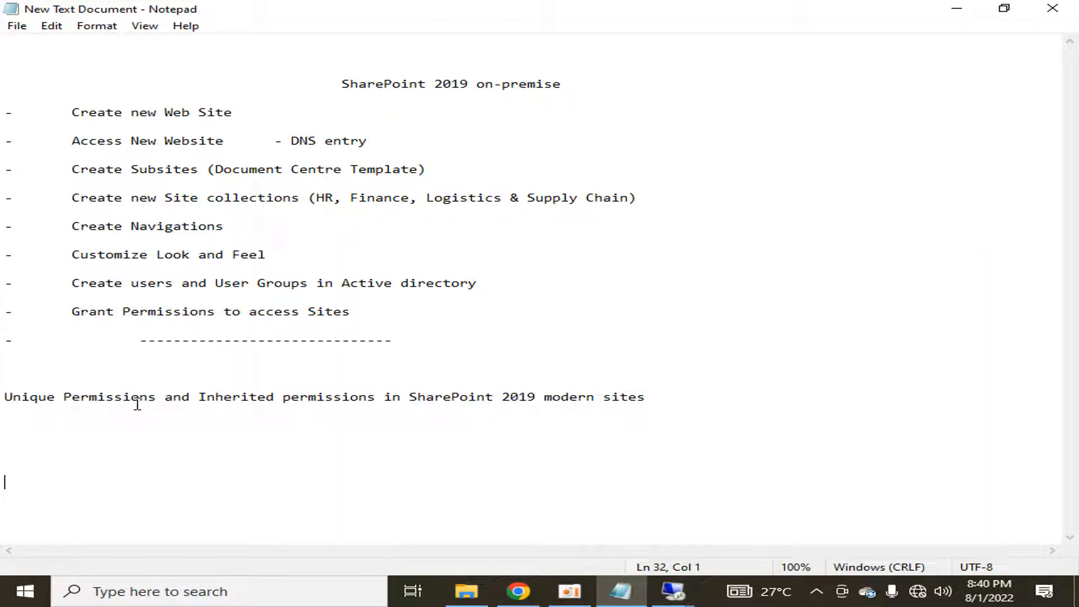
drag(199, 399, 664, 393)
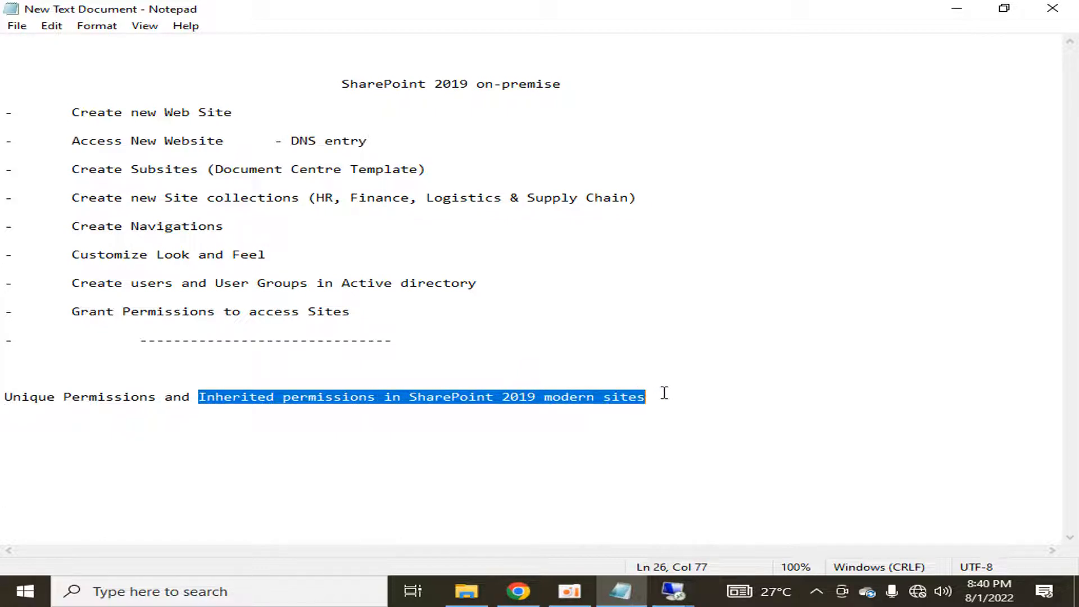
click(486, 432)
drag(156, 395, 3, 400)
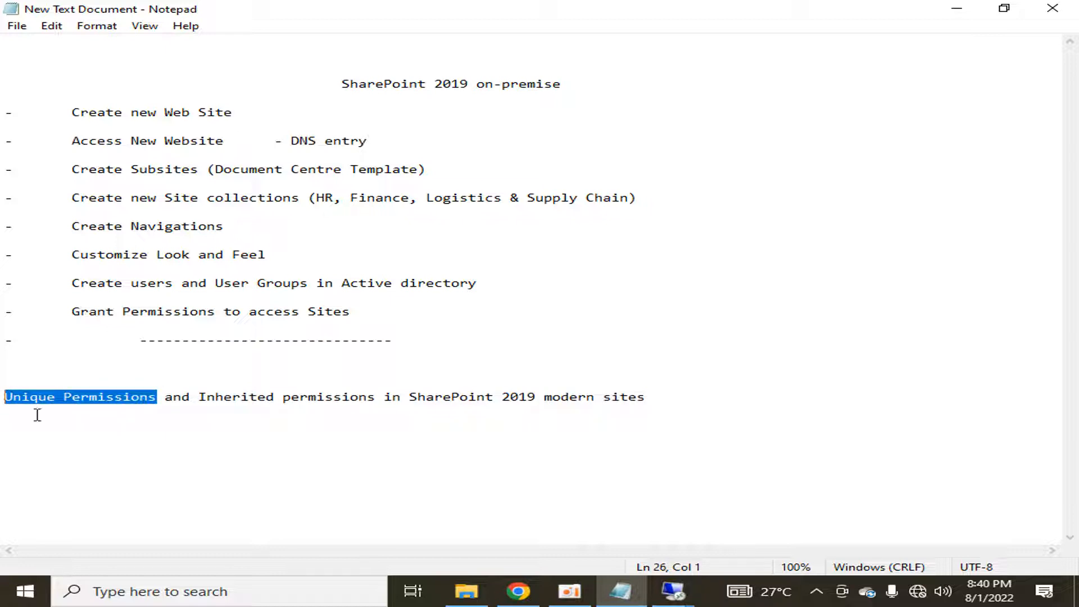
click(161, 451)
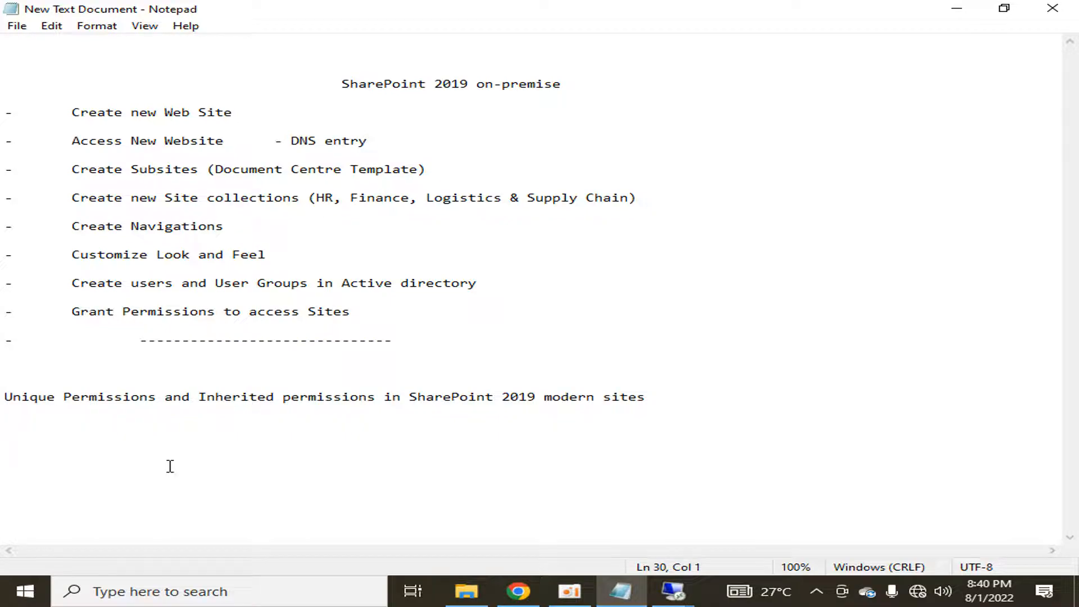
- Switch back to the 10.20.30.10 remote session, view the Log & Supply Chain site's Documents library and return to that site's home page
mouse_move(672, 591)
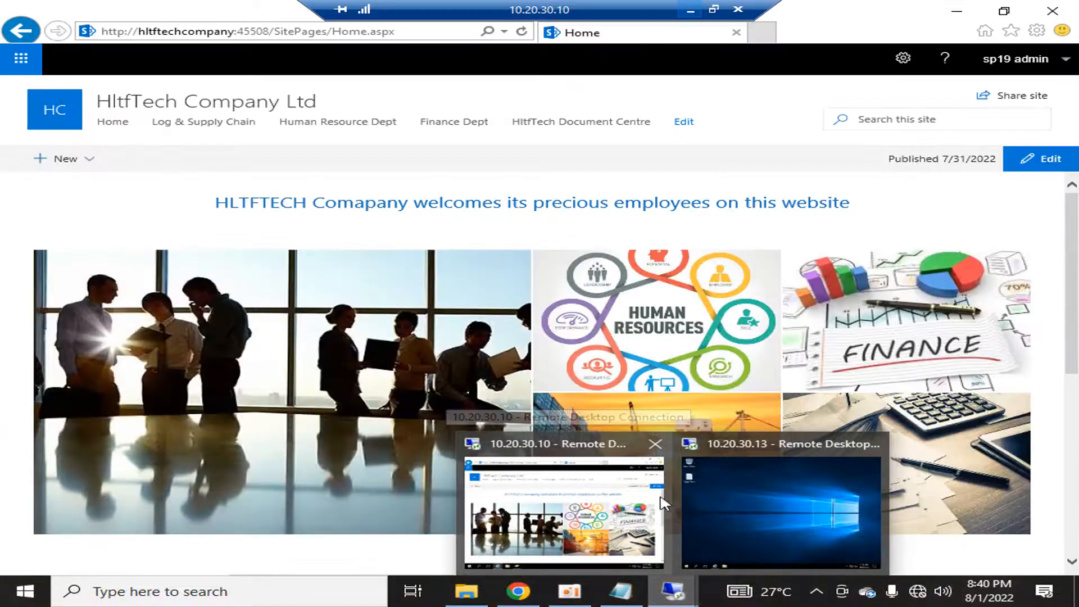
mouse_move(742, 496)
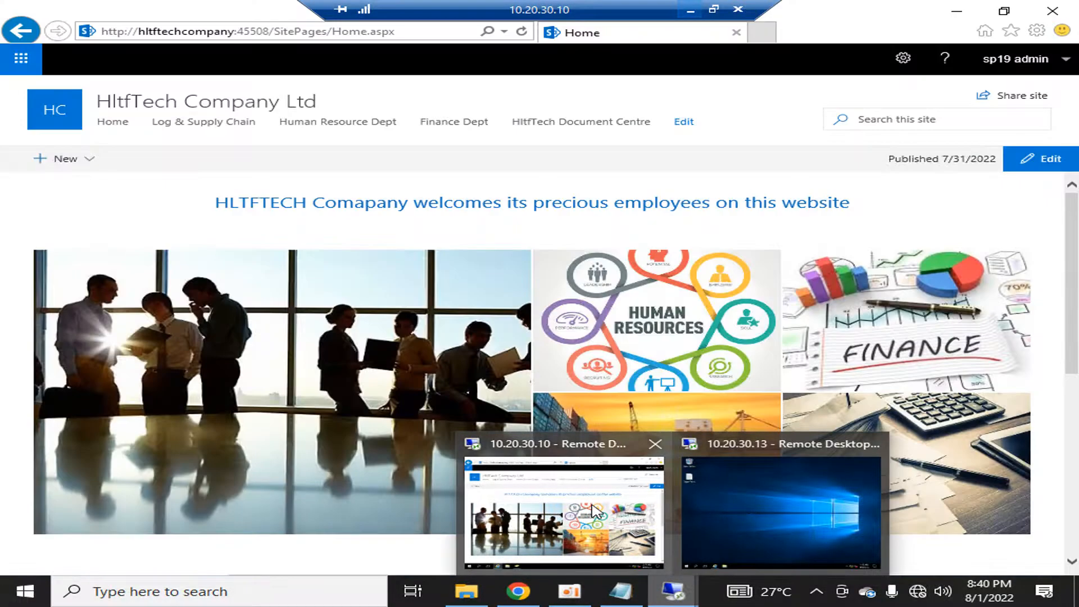
click(587, 503)
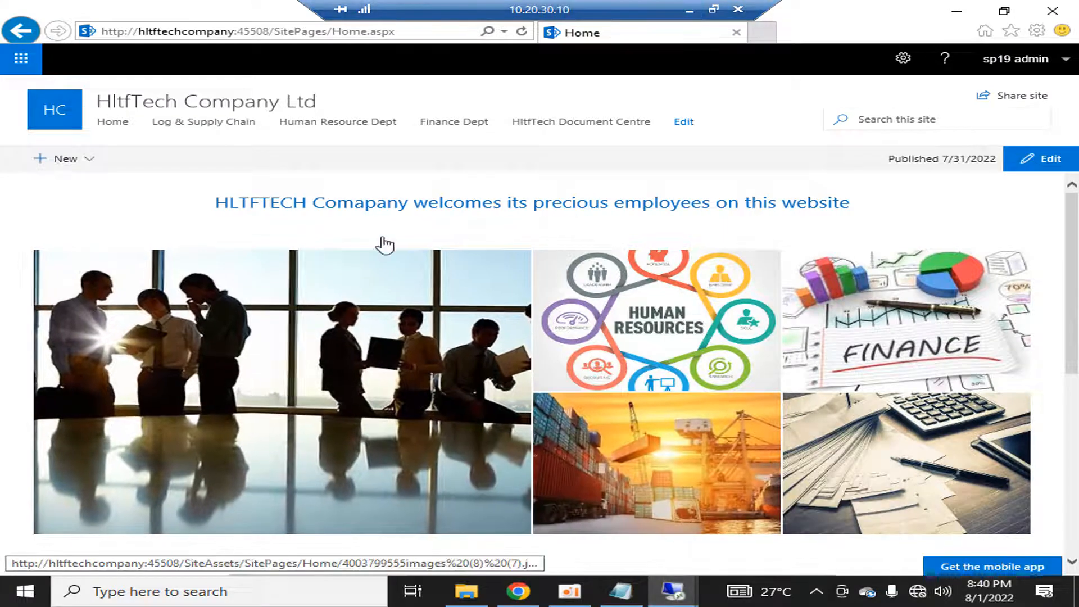
click(181, 124)
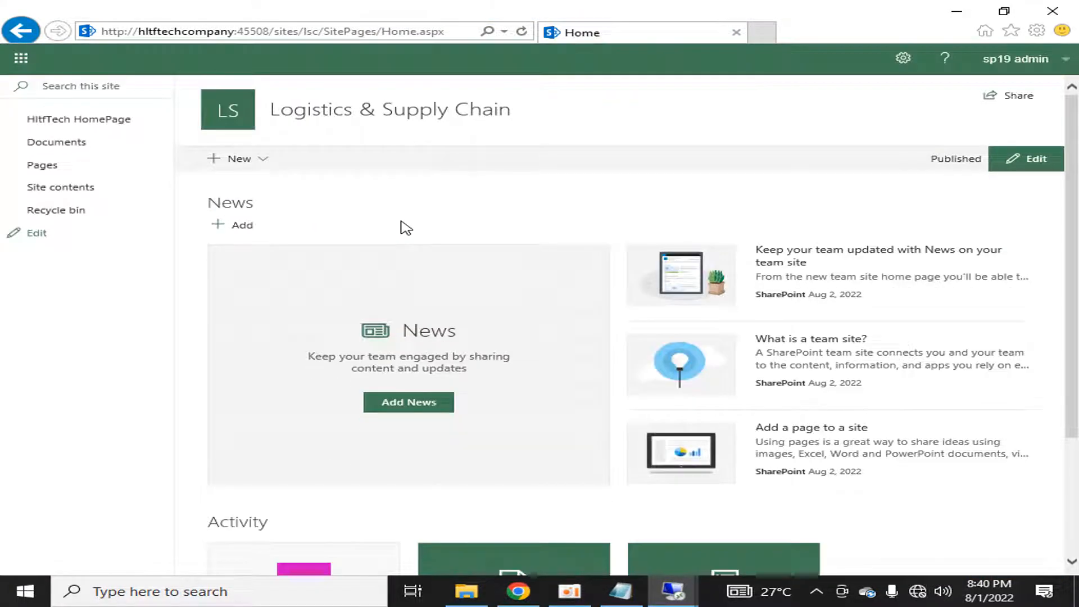
click(59, 145)
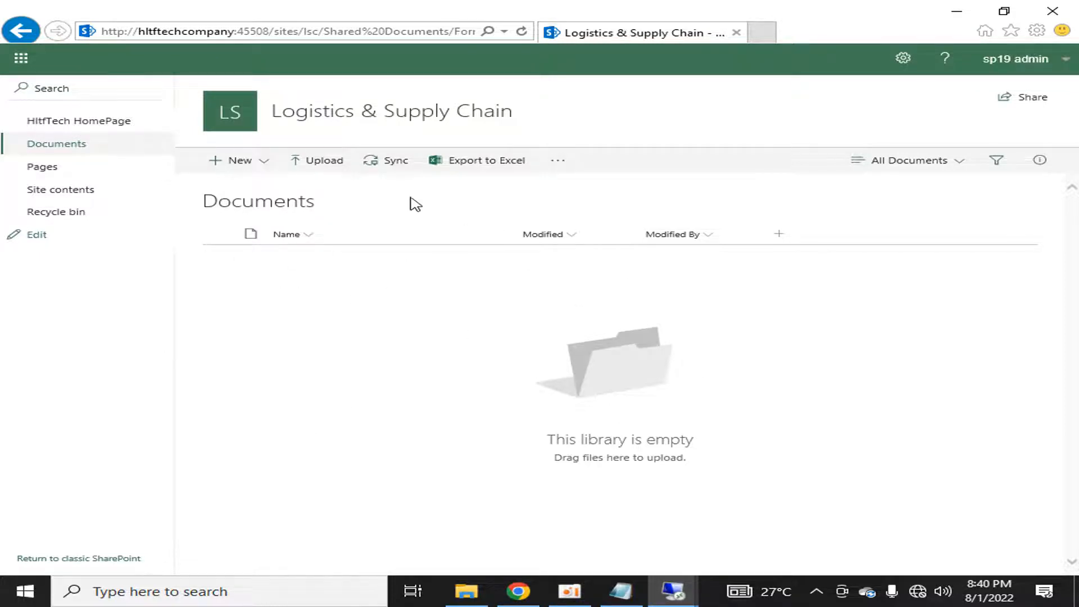
click(78, 130)
click(21, 32)
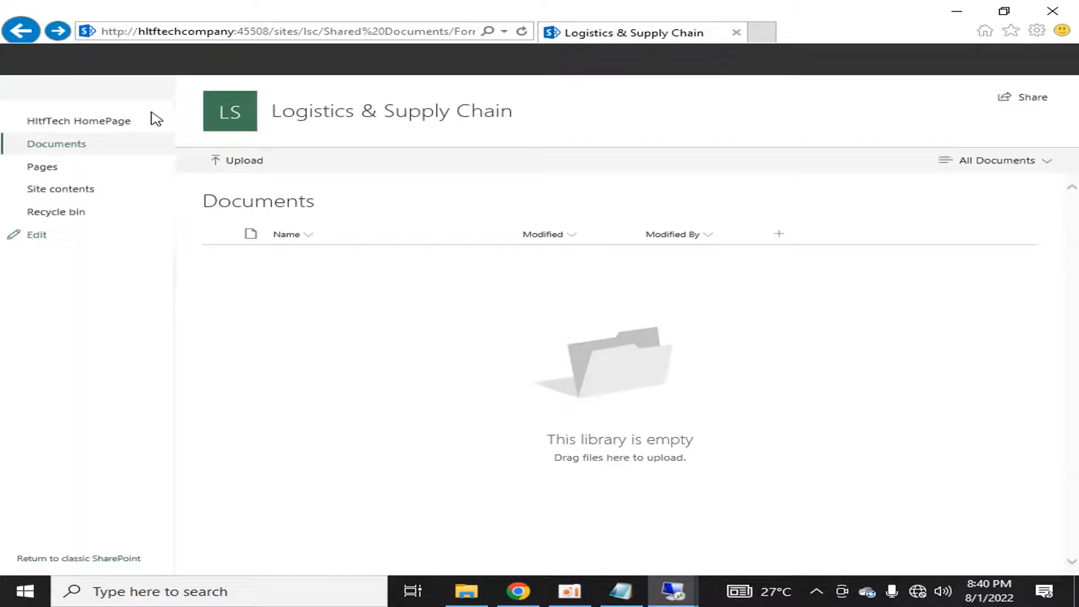
click(215, 112)
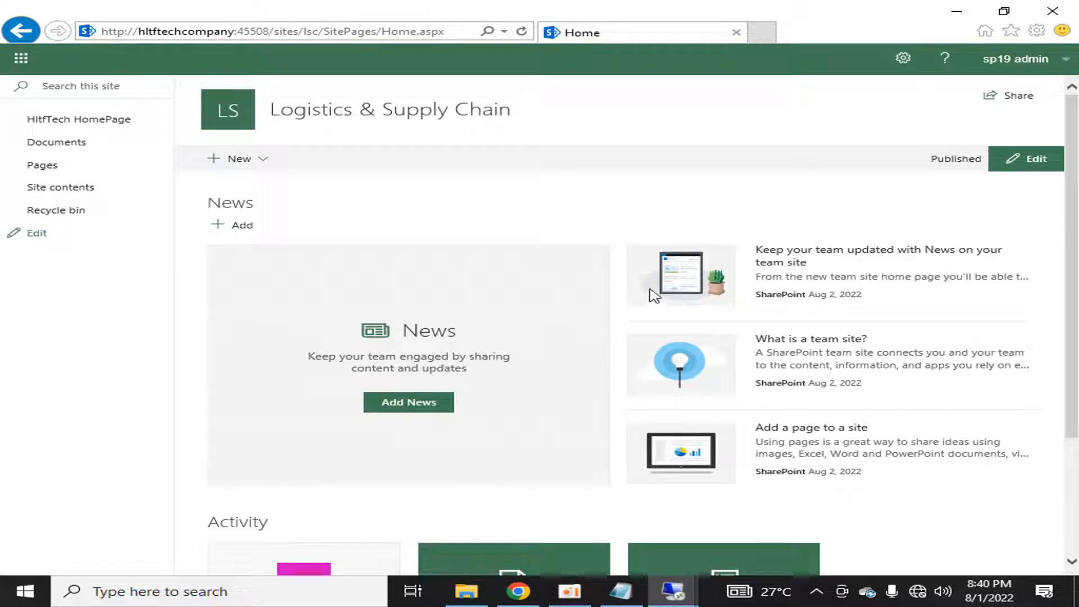
- Open the Logistics & Supply Chain site's permissions from its full site settings and select the HLTF\log employee group
click(903, 58)
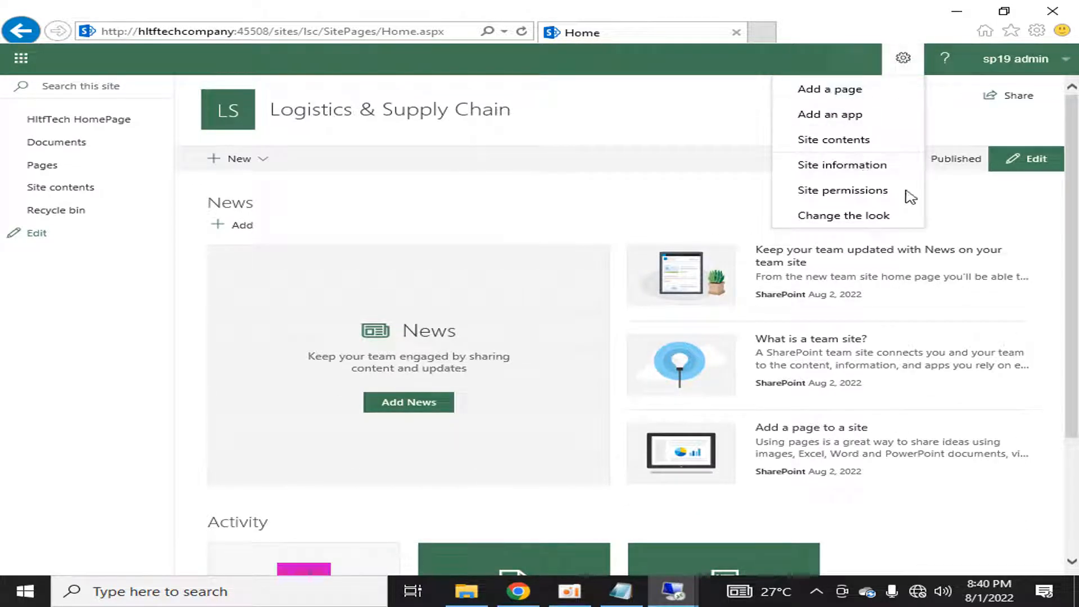
click(881, 169)
click(909, 389)
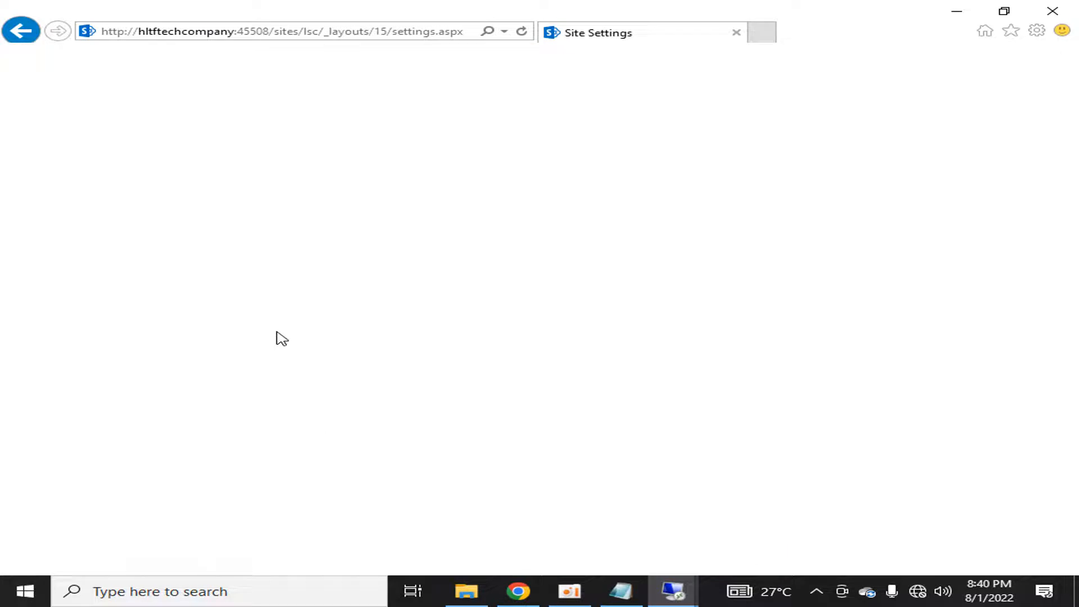
click(229, 201)
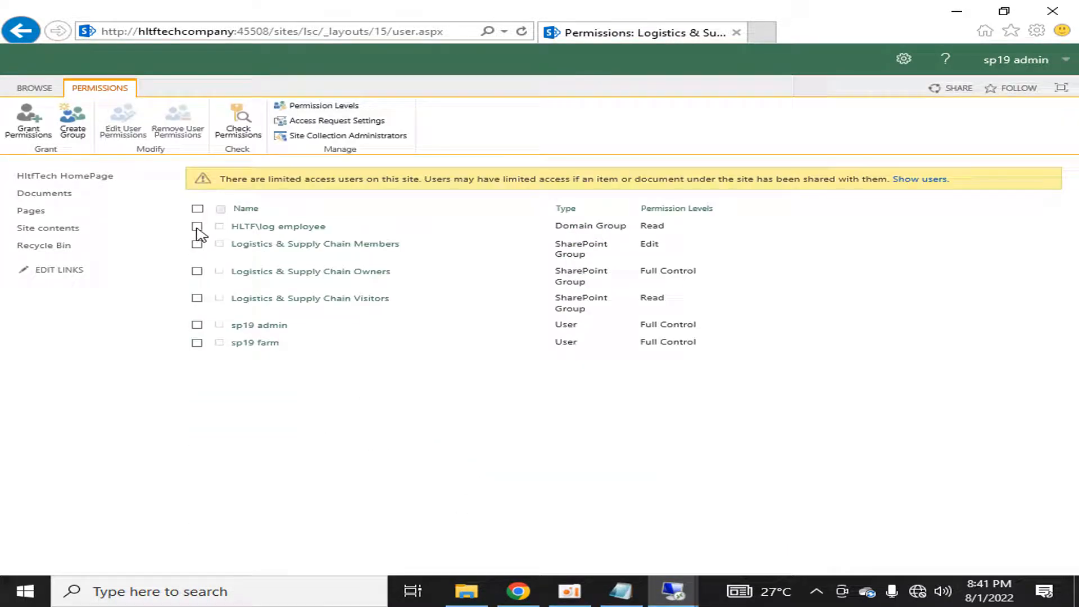
click(197, 227)
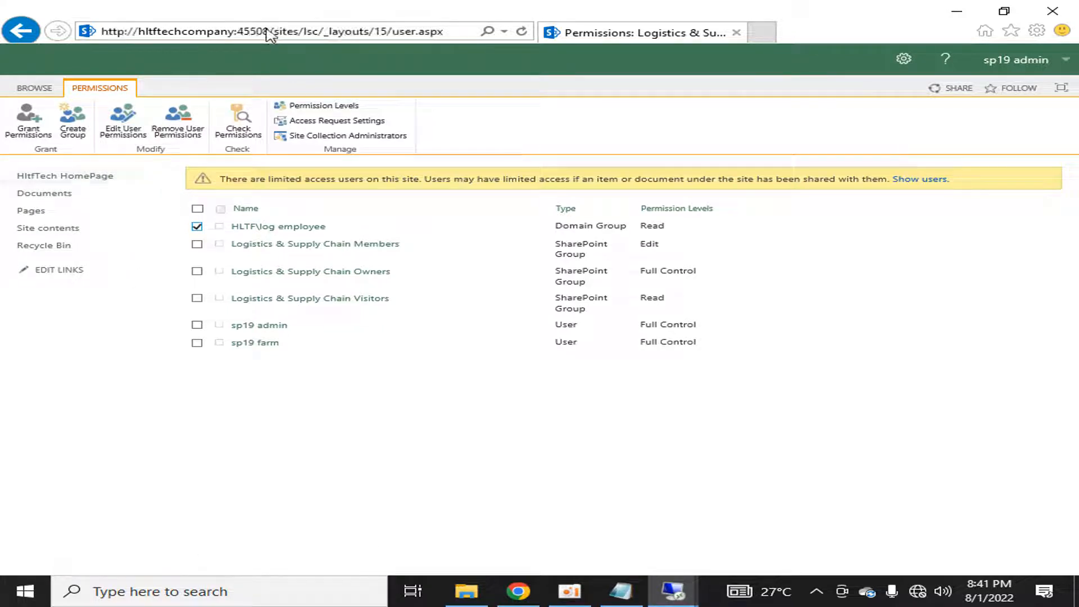
- Return to the Logistics & Supply Chain home page and switch to the manager account's InPrivate Internet Explorer window
click(25, 35)
click(26, 35)
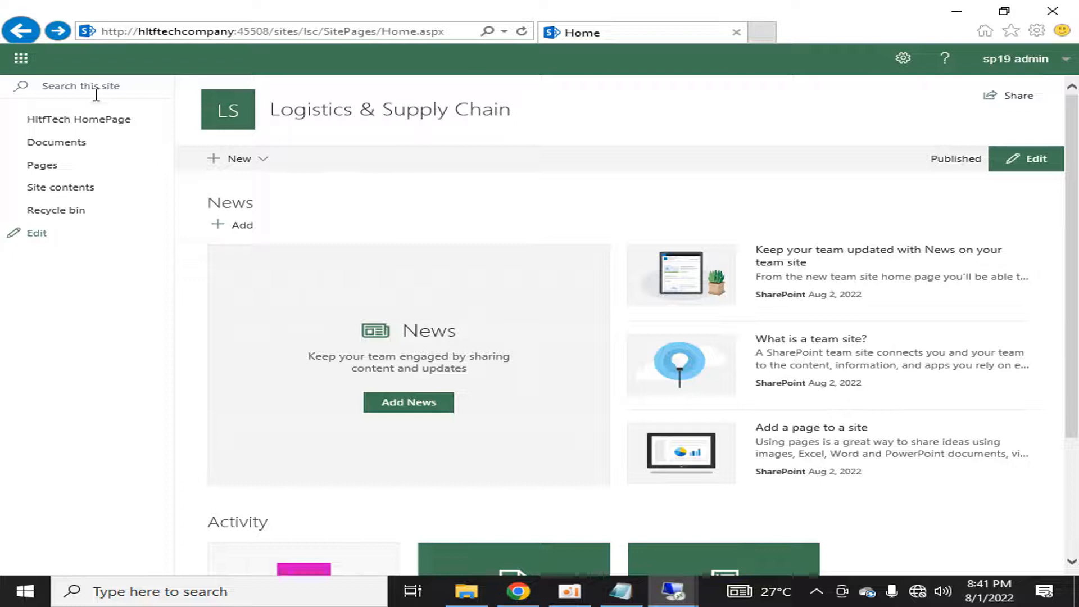
mouse_move(677, 589)
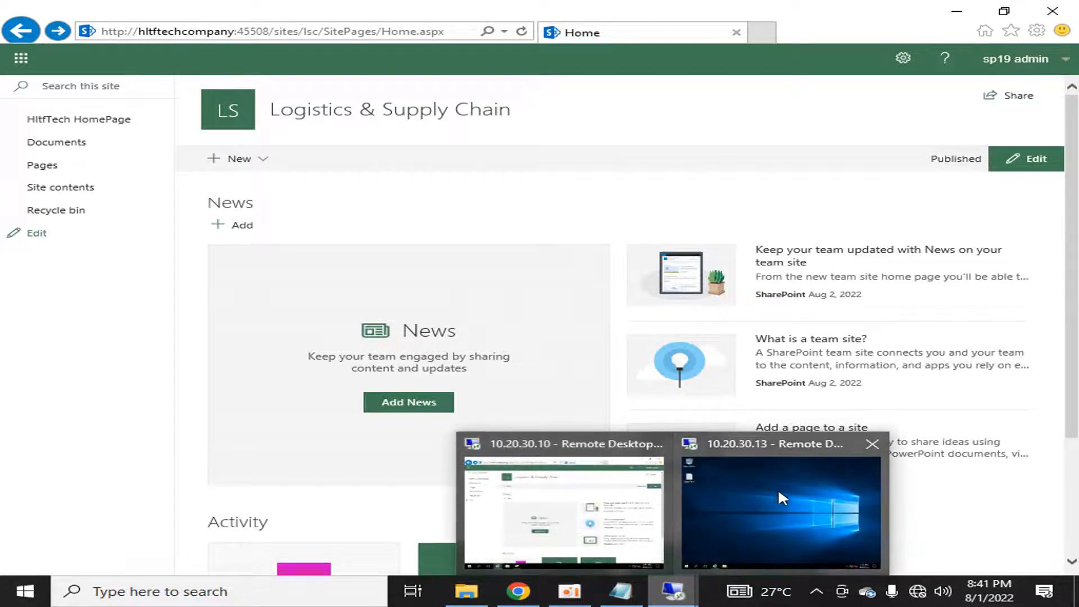
click(622, 527)
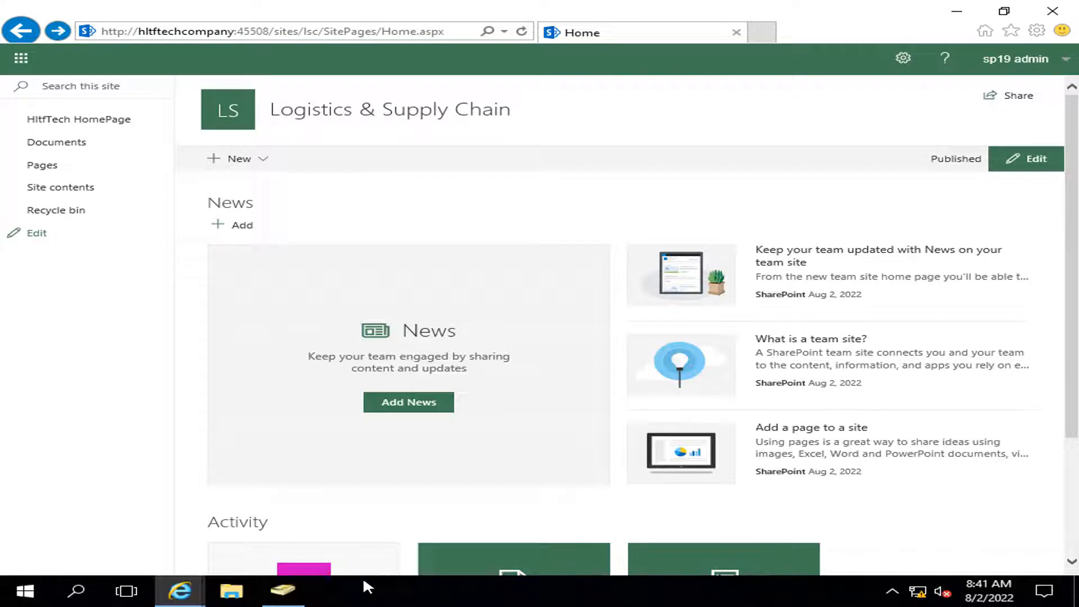
mouse_move(180, 589)
click(354, 520)
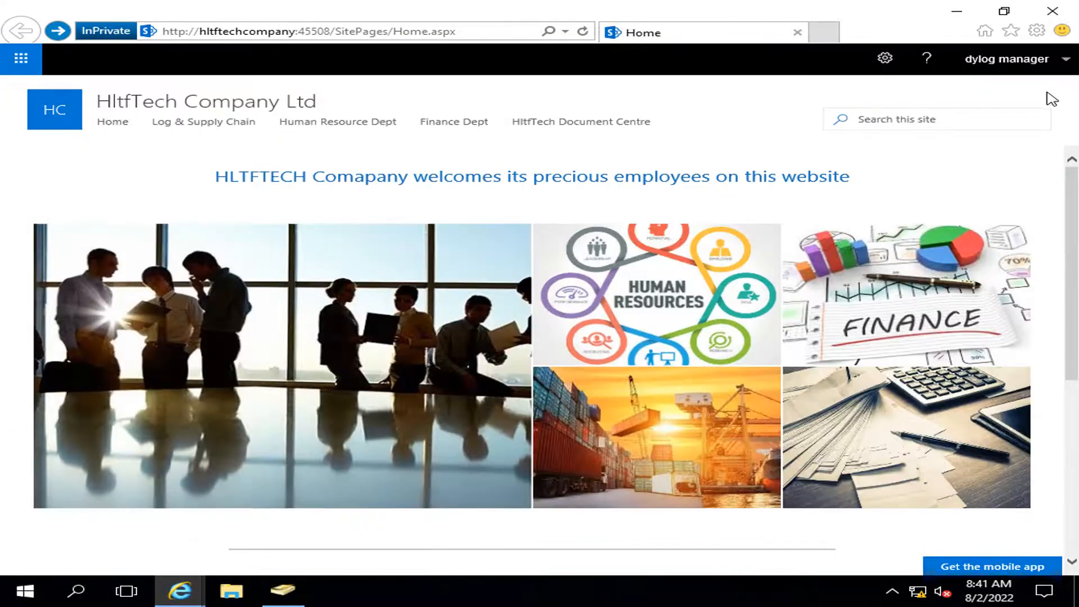
- Check the manager account's access to the Log & Supply Chain site's home page and Documents library
click(203, 123)
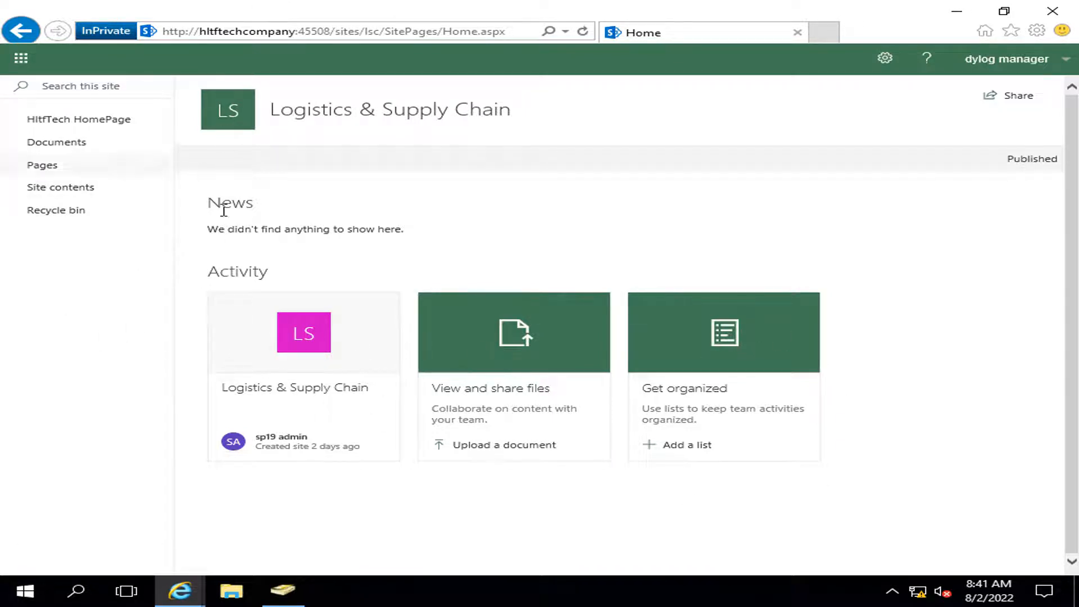
click(40, 146)
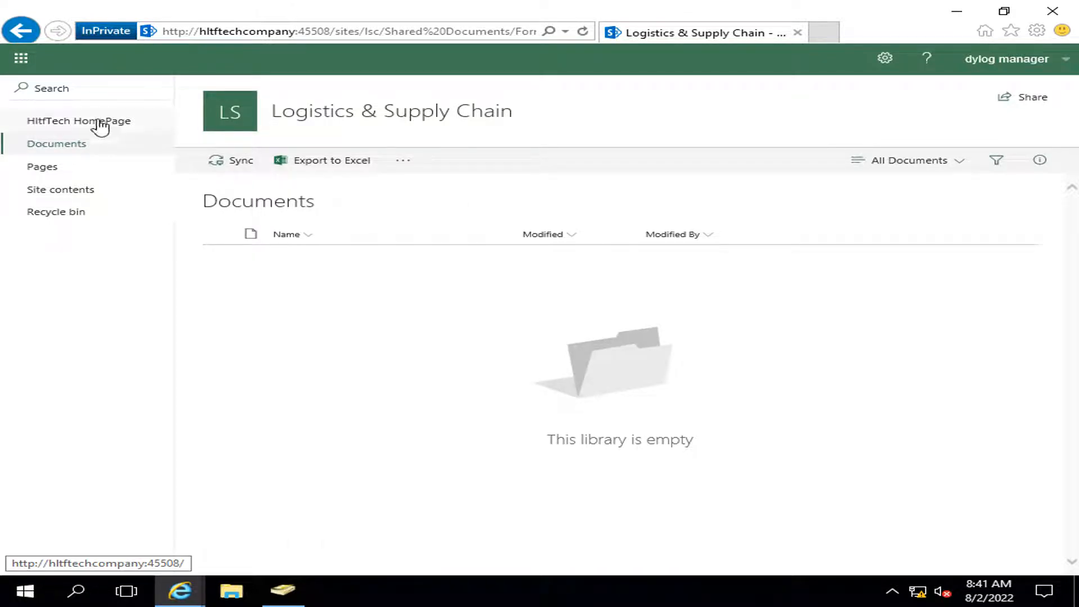
click(245, 118)
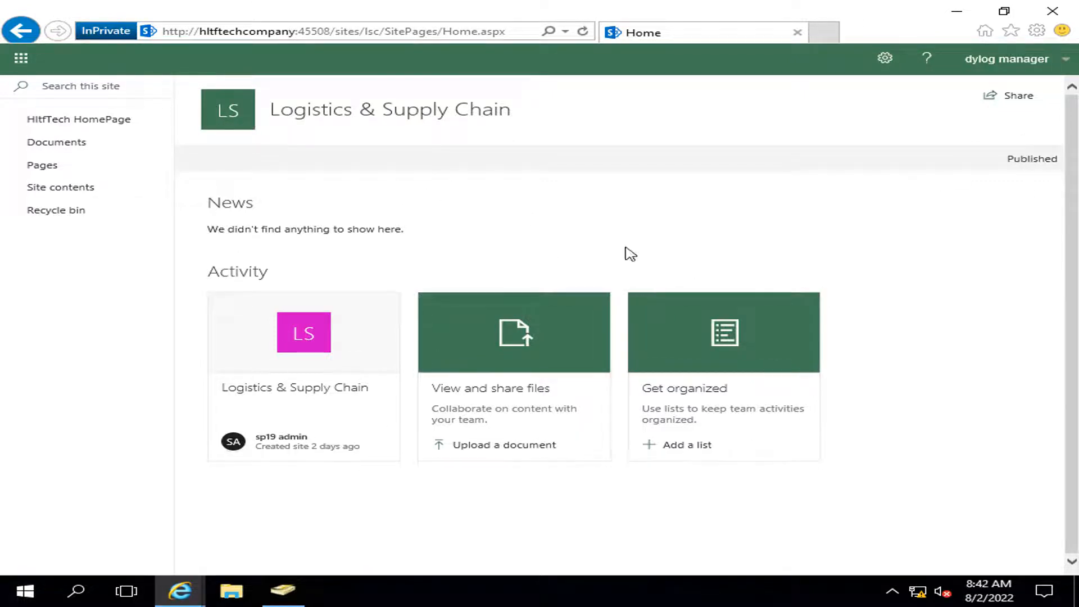
click(74, 145)
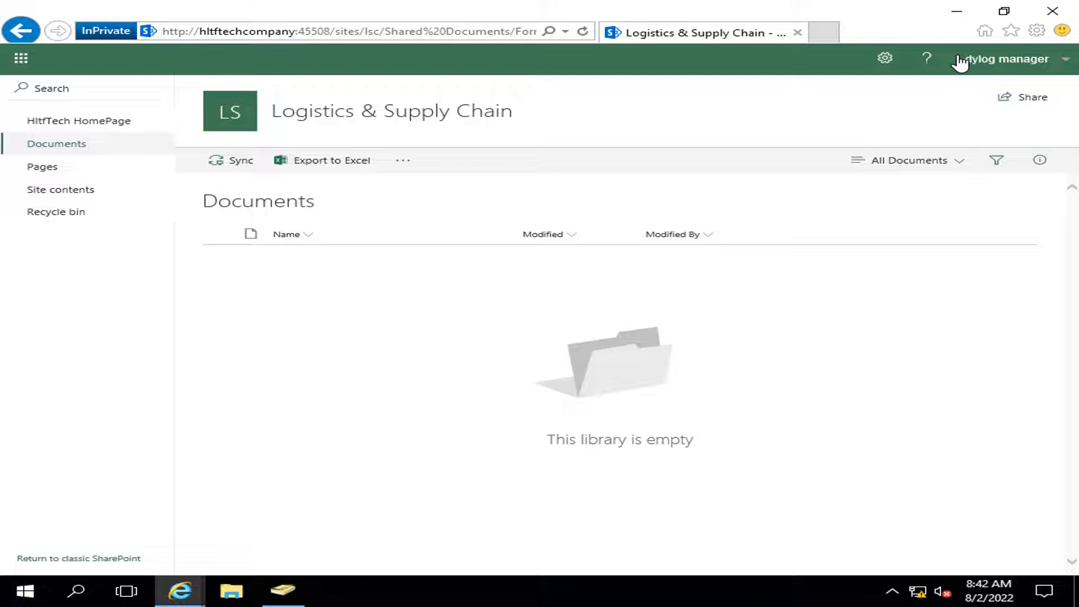
- Minimize the remote session and highlight the "Unique Permissions" wording in the Notepad notes
click(668, 10)
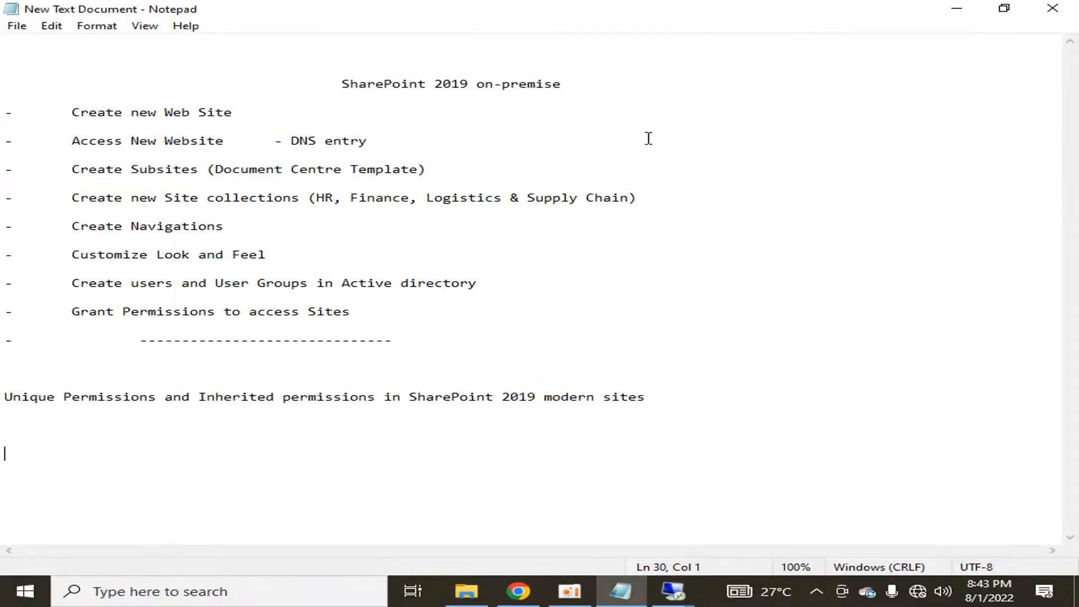
drag(149, 397, 4, 396)
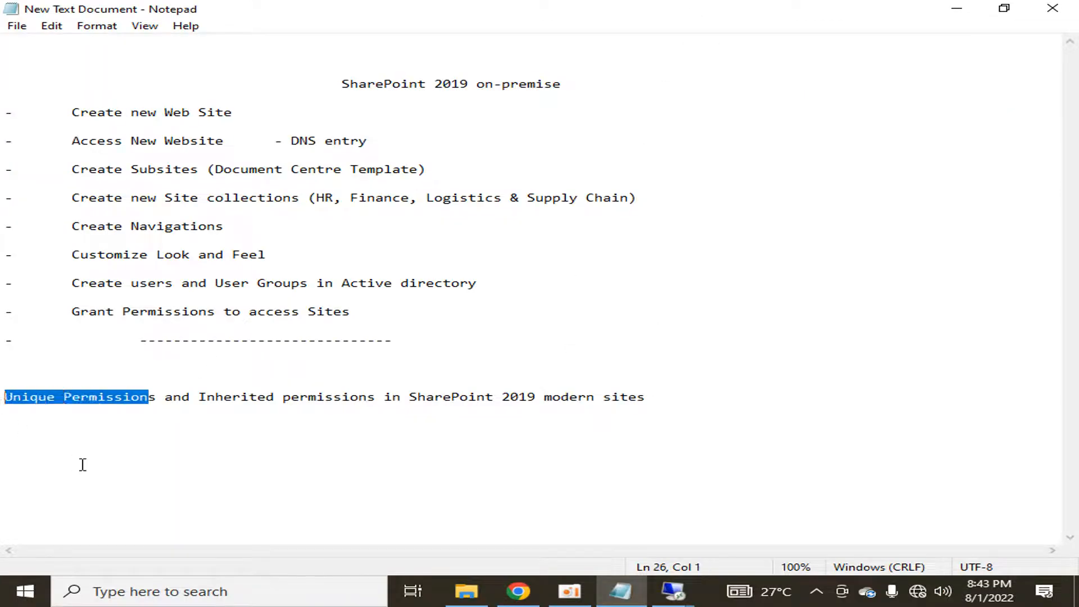
- Return from Notepad to the 10.20.30.10 remote session and switch to the sp19 admin account's Internet Explorer window
click(84, 464)
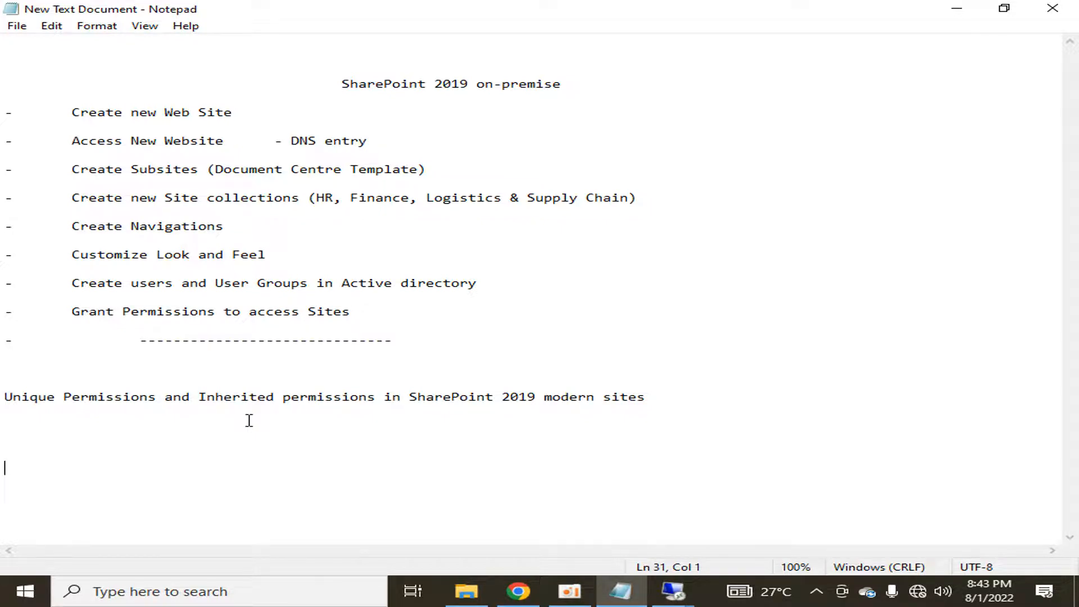
click(672, 591)
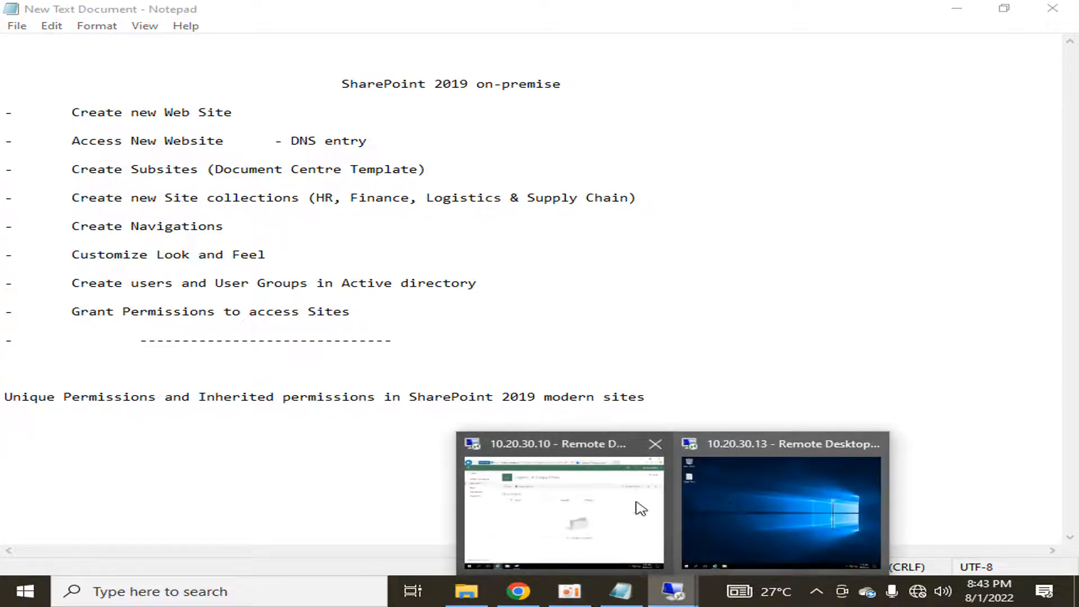
click(596, 493)
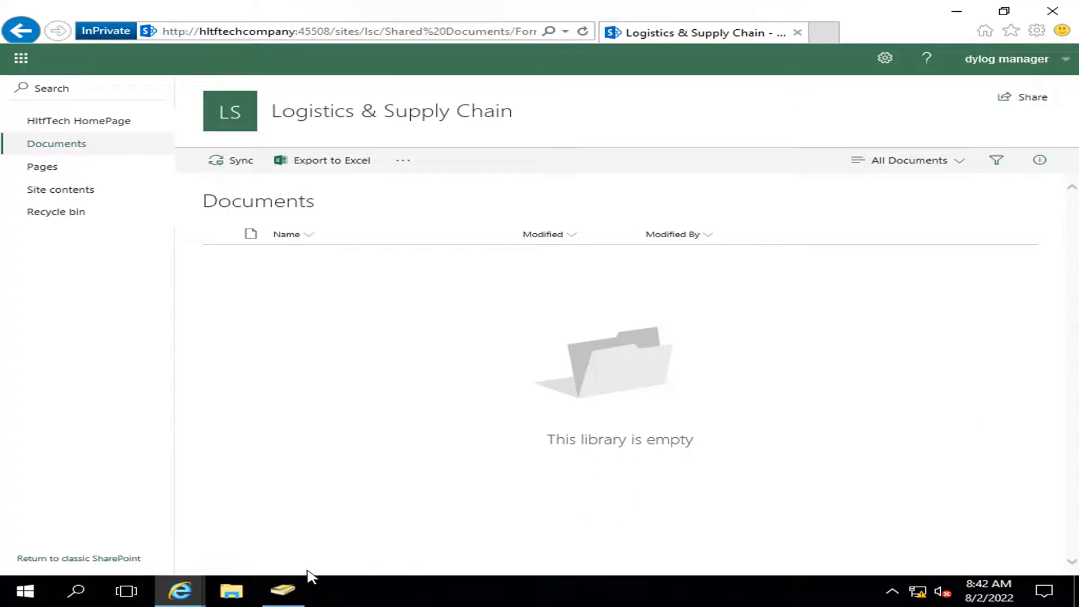
mouse_move(180, 590)
click(181, 534)
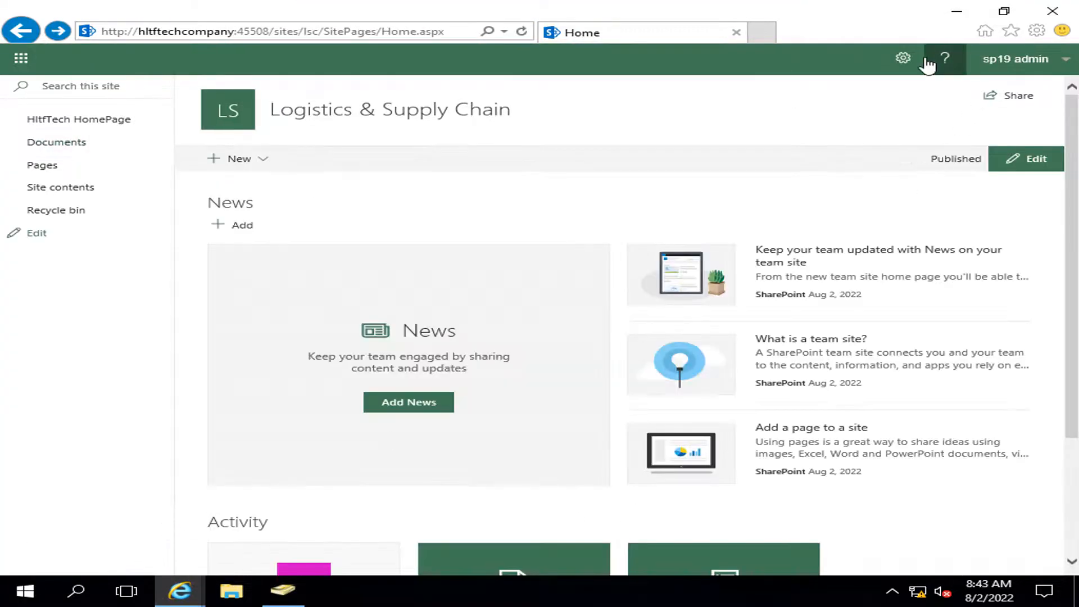
- Open the Logistics & Supply Chain site's permissions from its full site settings to review the assigned groups and levels
click(904, 59)
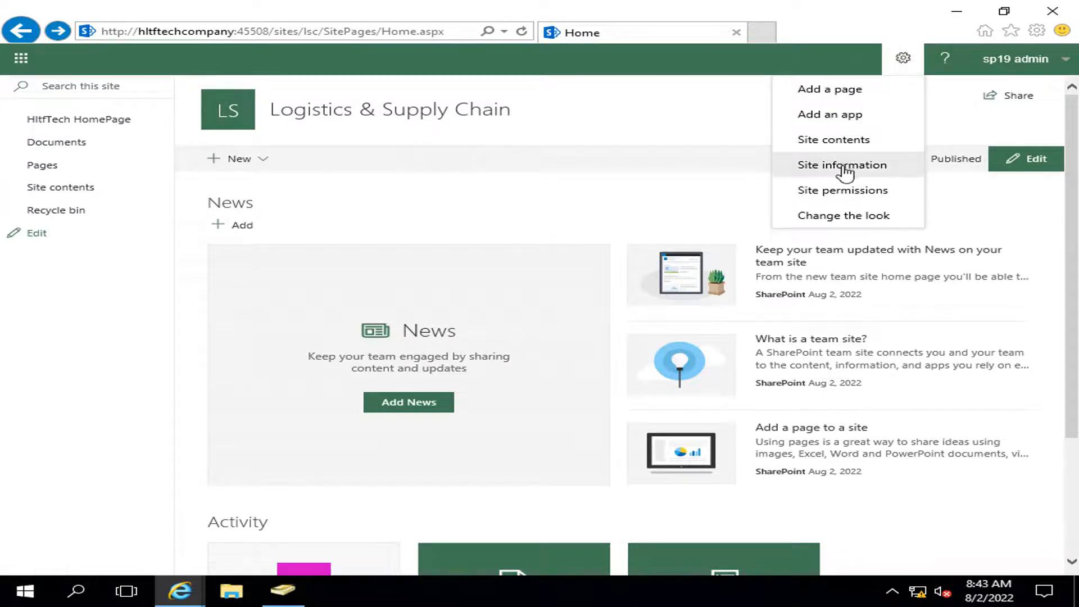
click(842, 169)
click(857, 390)
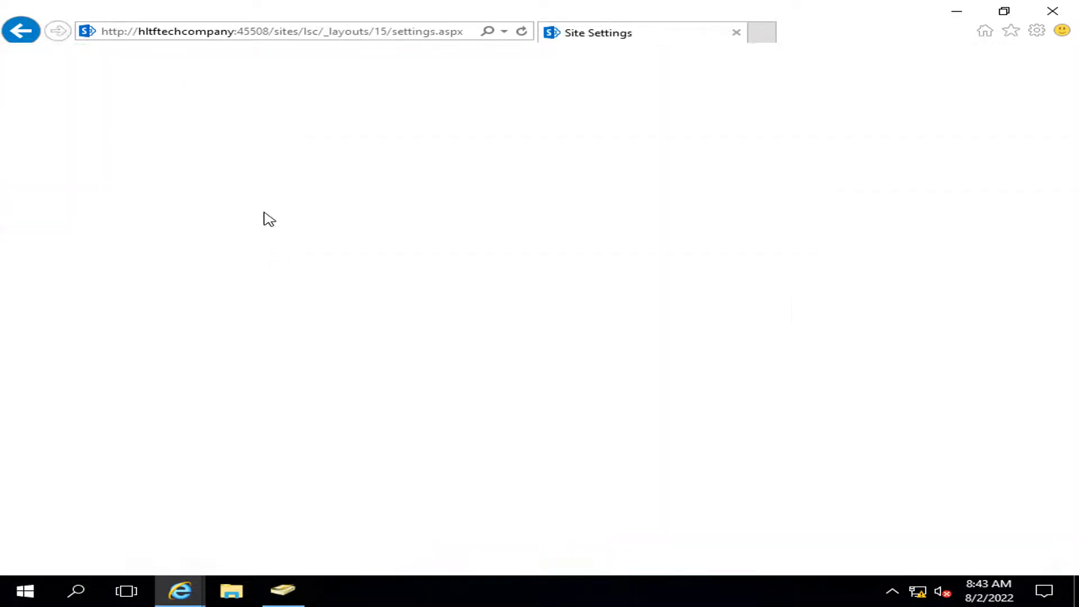
click(211, 201)
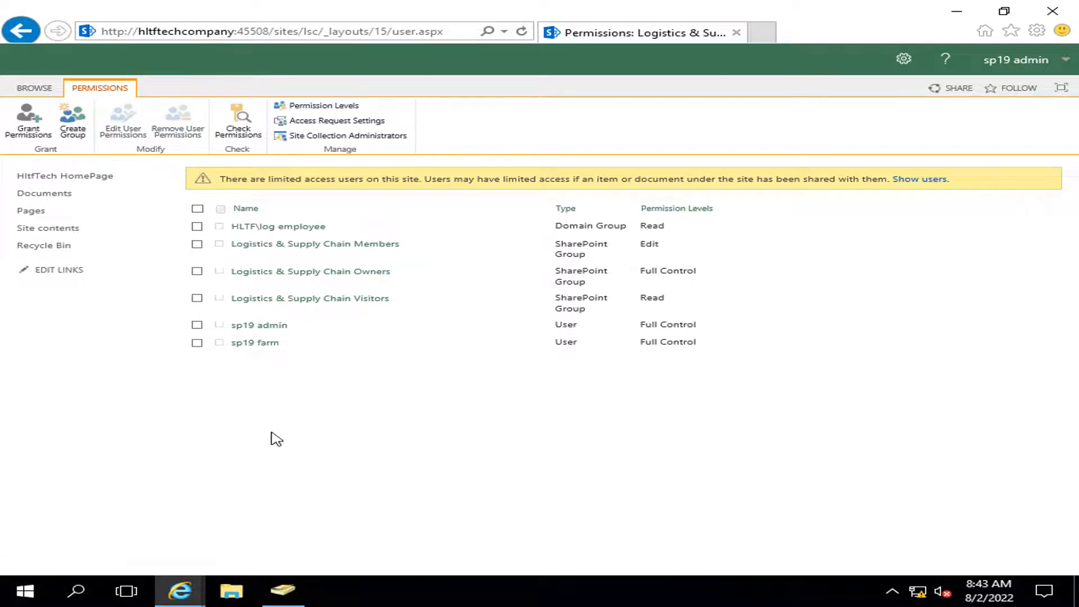
- Open the permissions of the Logistics & Supply Chain Documents library and stop it inheriting permissions from the parent site
click(45, 194)
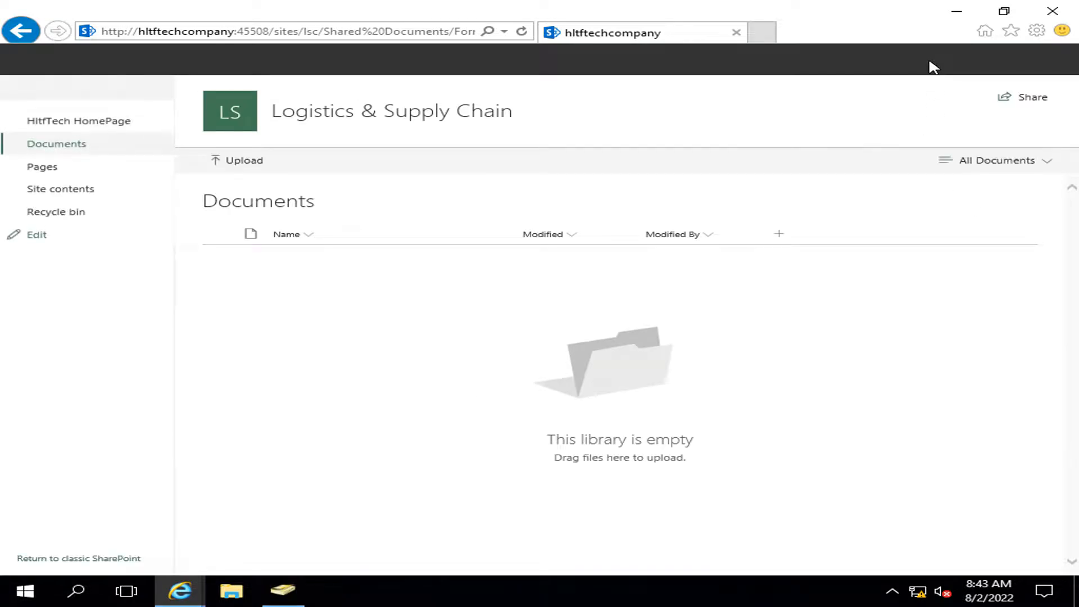
click(901, 59)
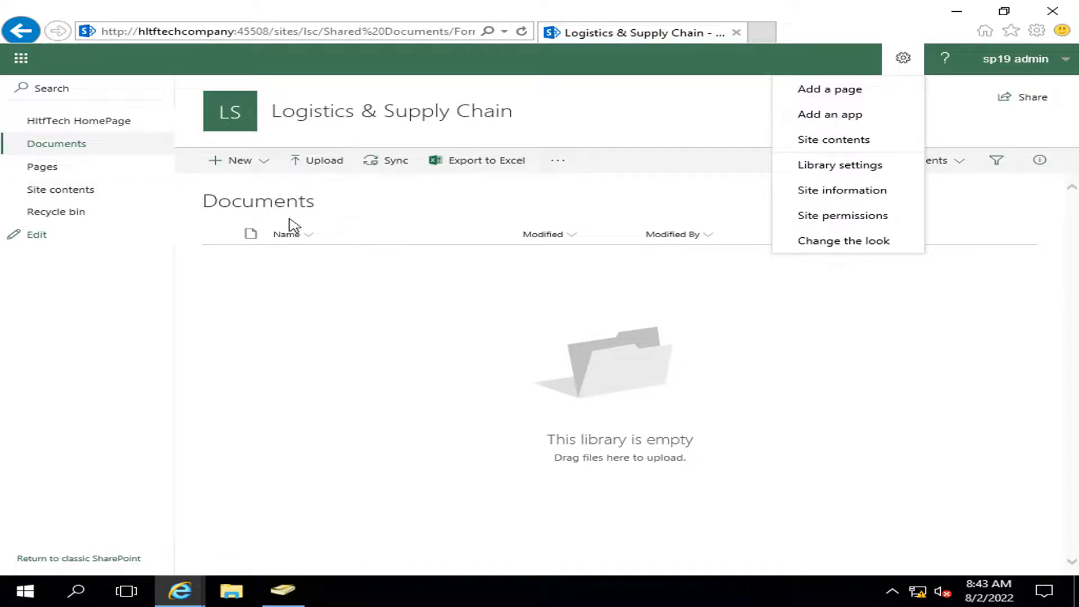
click(816, 168)
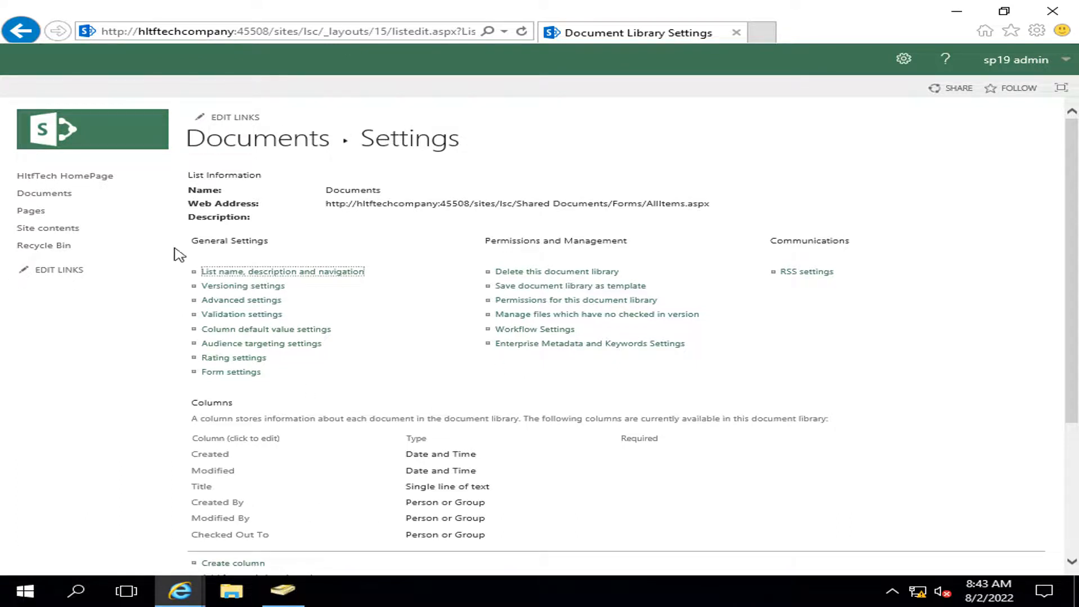
click(542, 302)
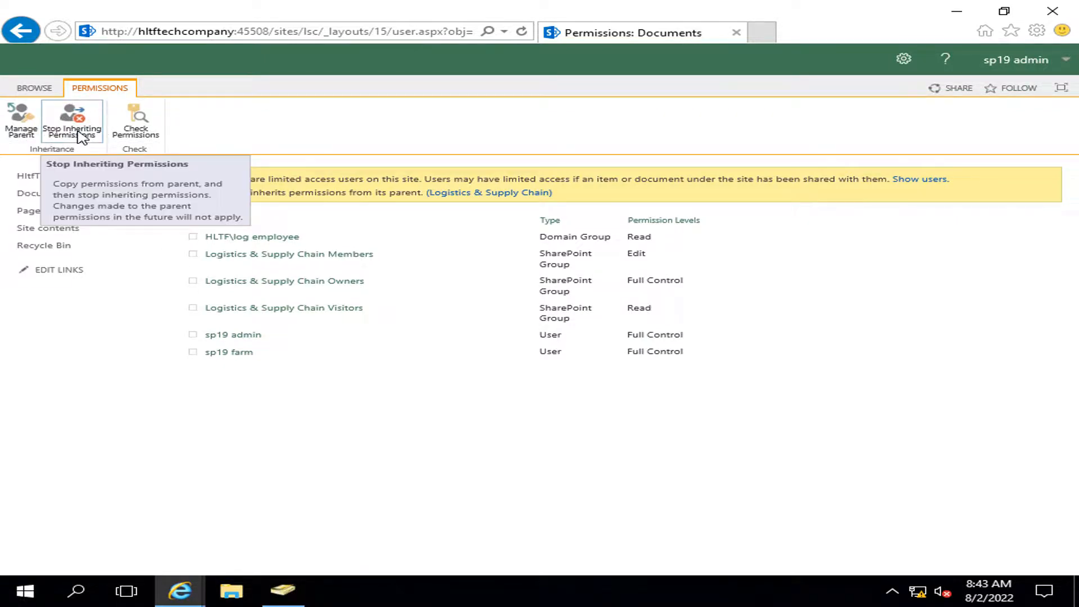
click(78, 133)
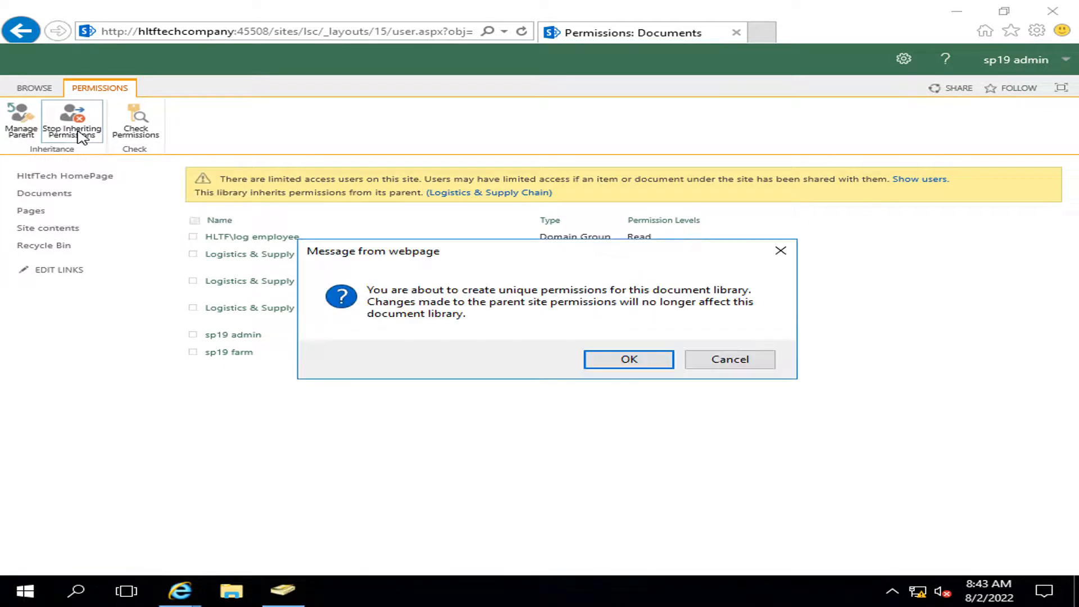
click(620, 363)
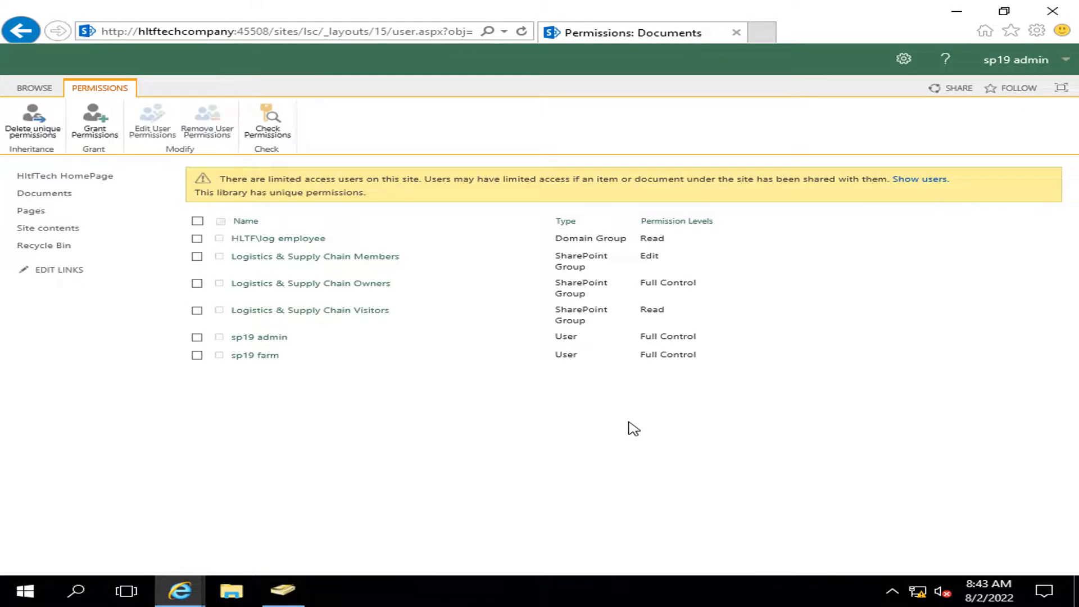
- Remove the HLTF\log employee group's permissions from the Documents library
click(197, 240)
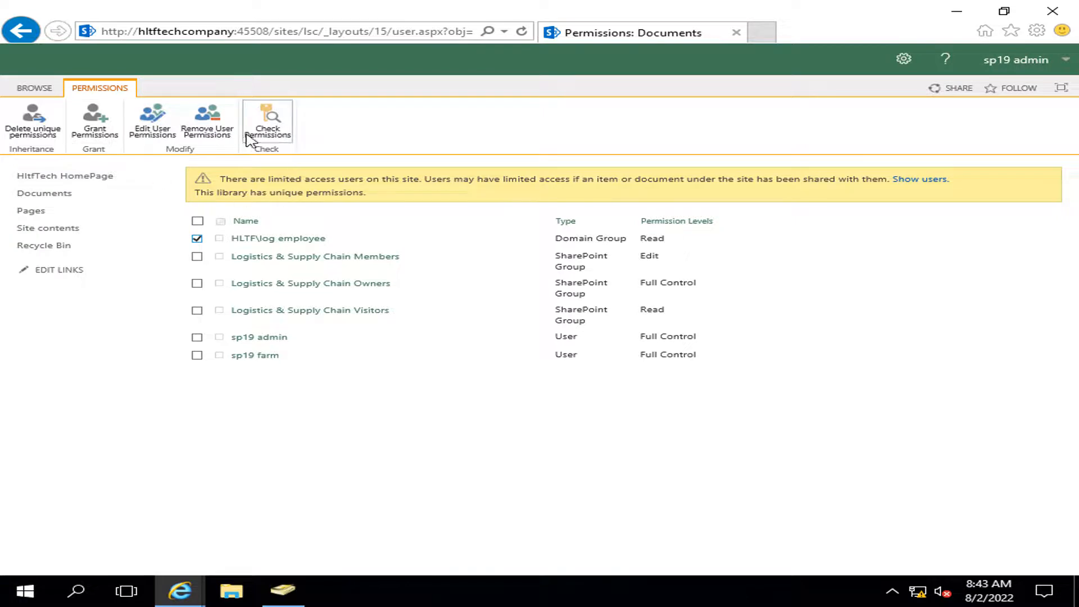
click(205, 125)
click(618, 362)
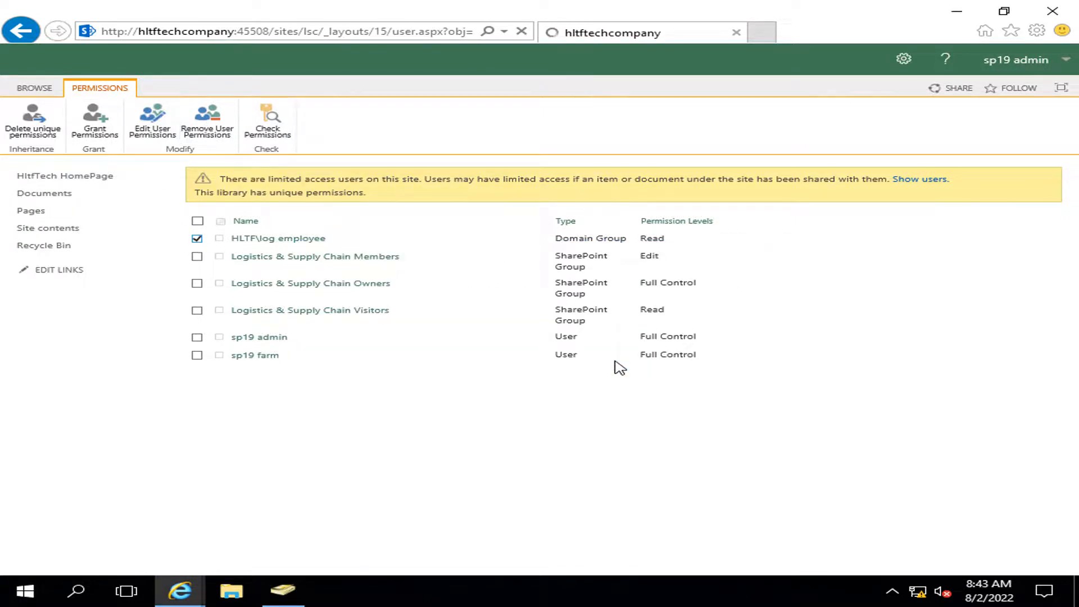
- Start granting permissions on the Documents library and add the HLTF\log employee group as the invitee
click(95, 131)
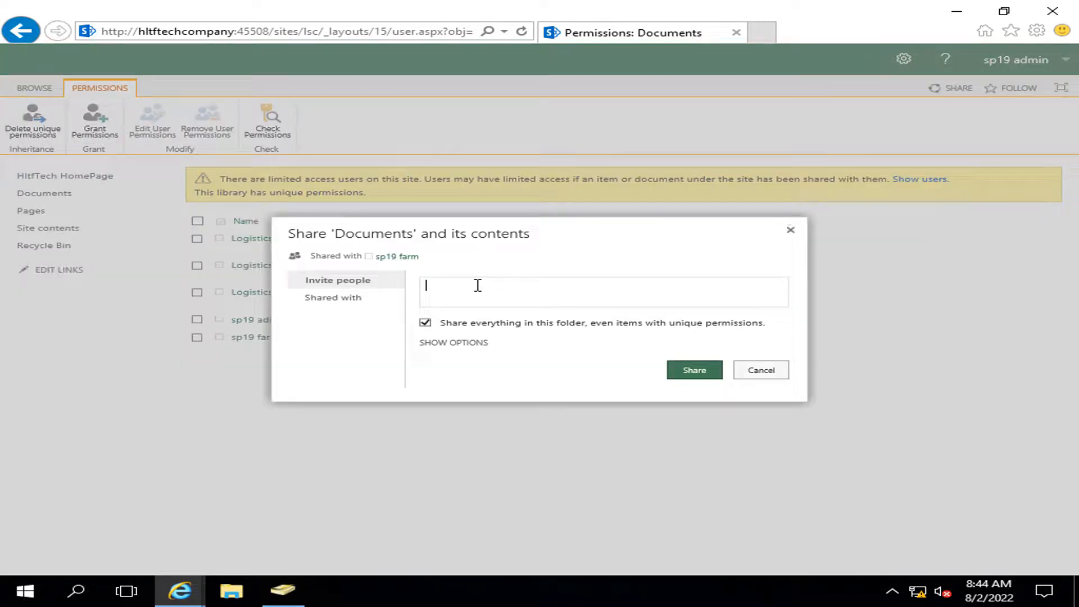
text(dylog)
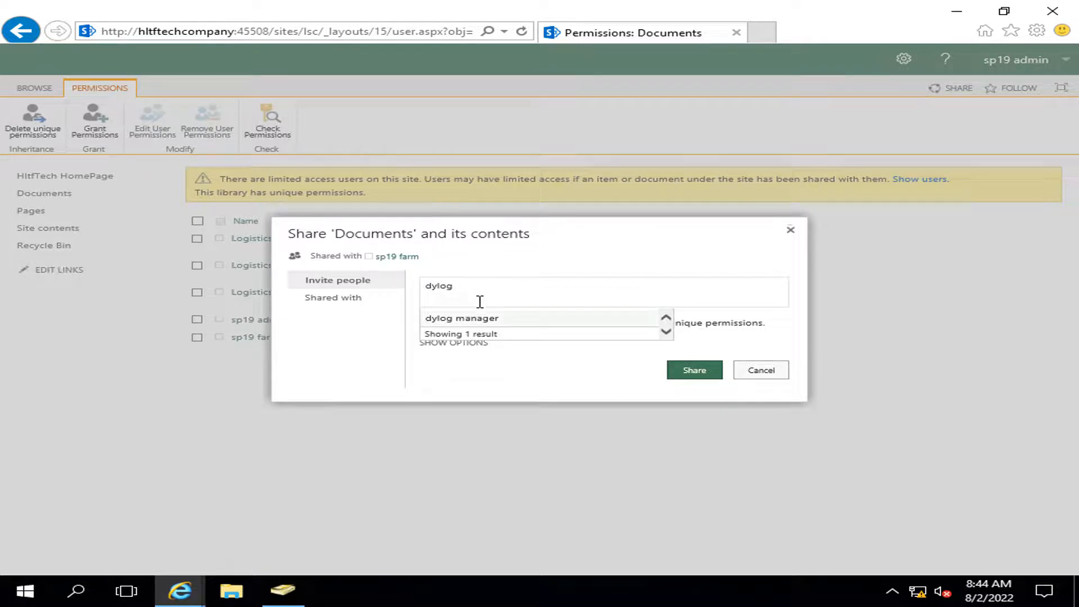
drag(496, 284, 323, 281)
click(472, 289)
drag(474, 289, 424, 287)
text(log)
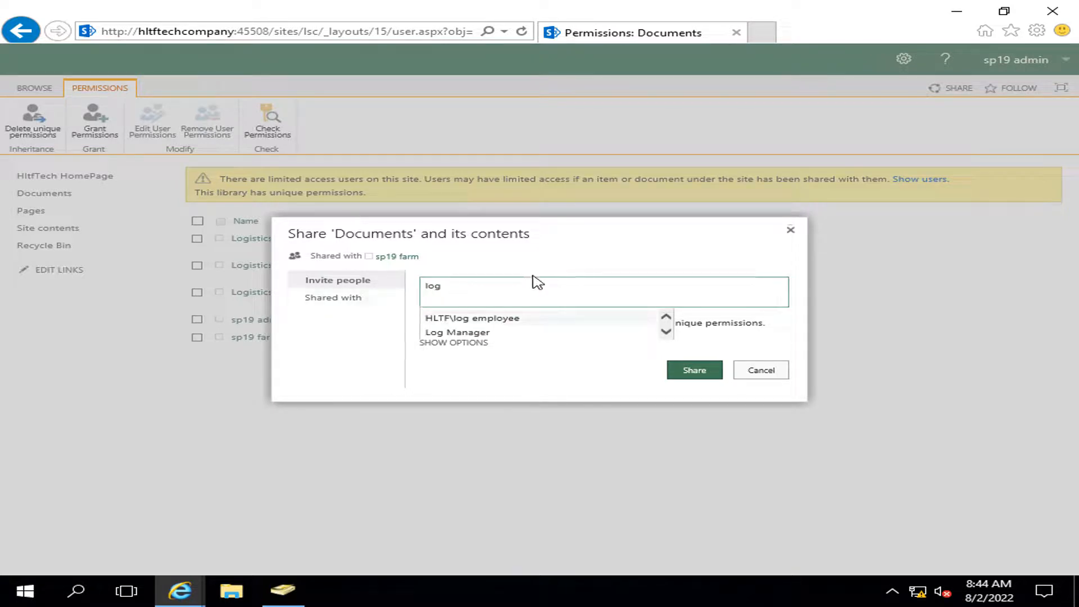
click(530, 319)
click(550, 313)
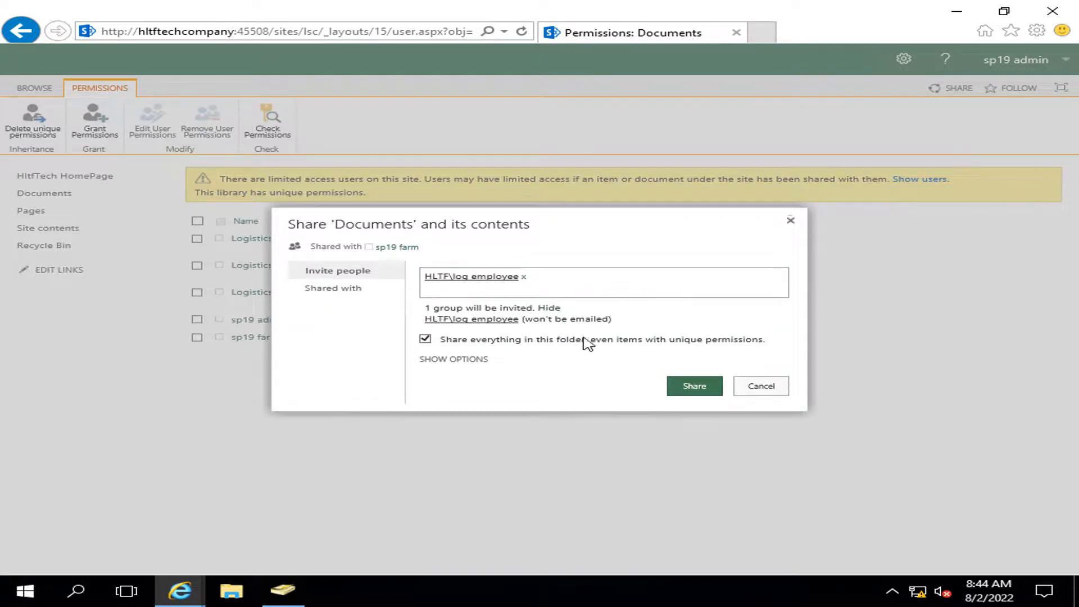
- Share the Documents library with the group at the Contribute permission level and reload the permissions page
click(466, 365)
click(579, 376)
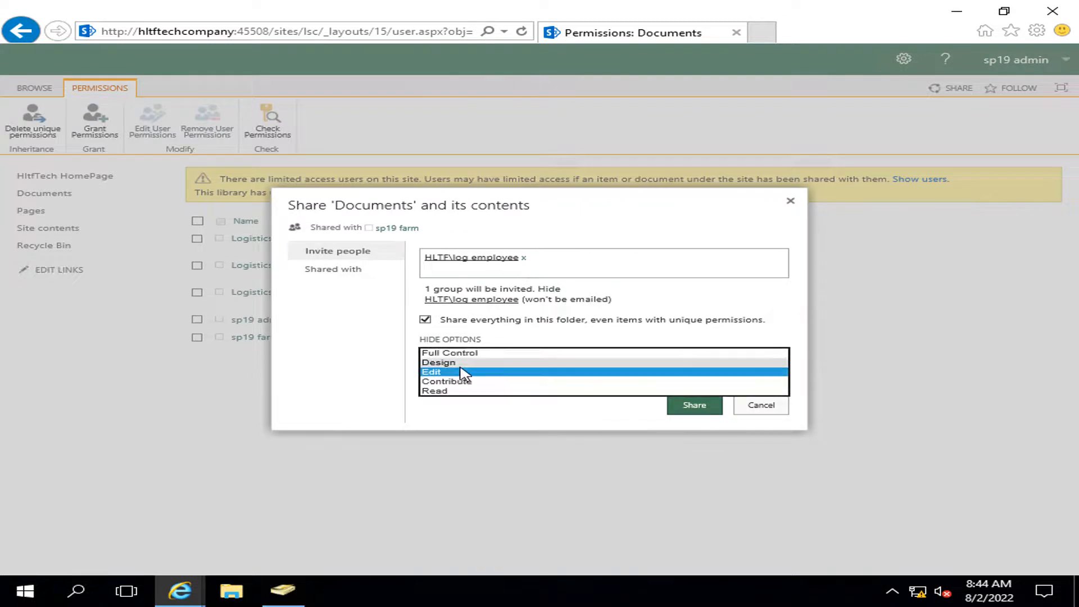
click(461, 393)
click(693, 405)
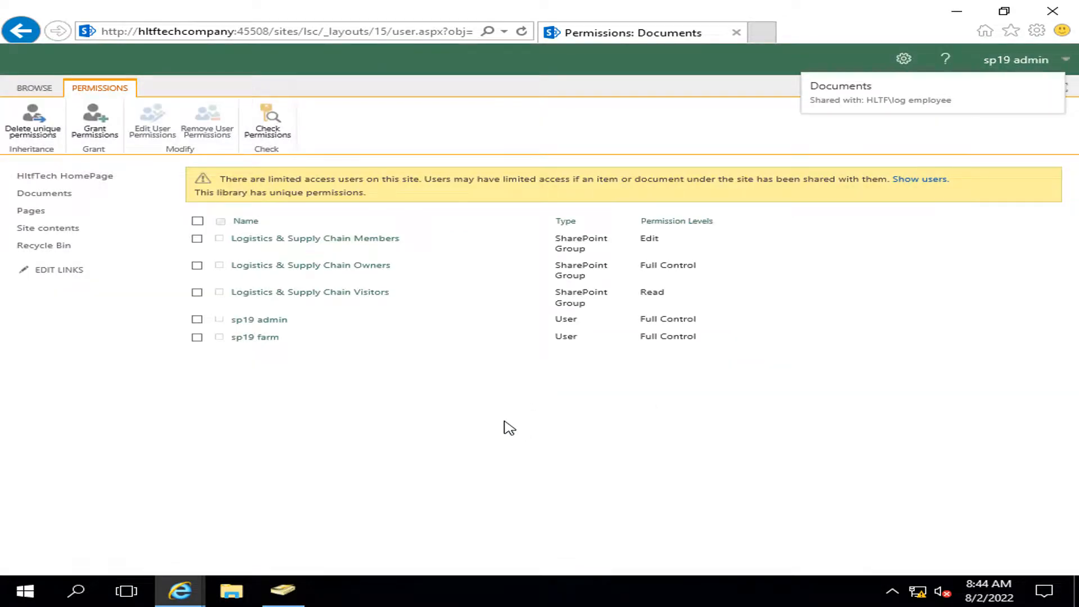
click(521, 31)
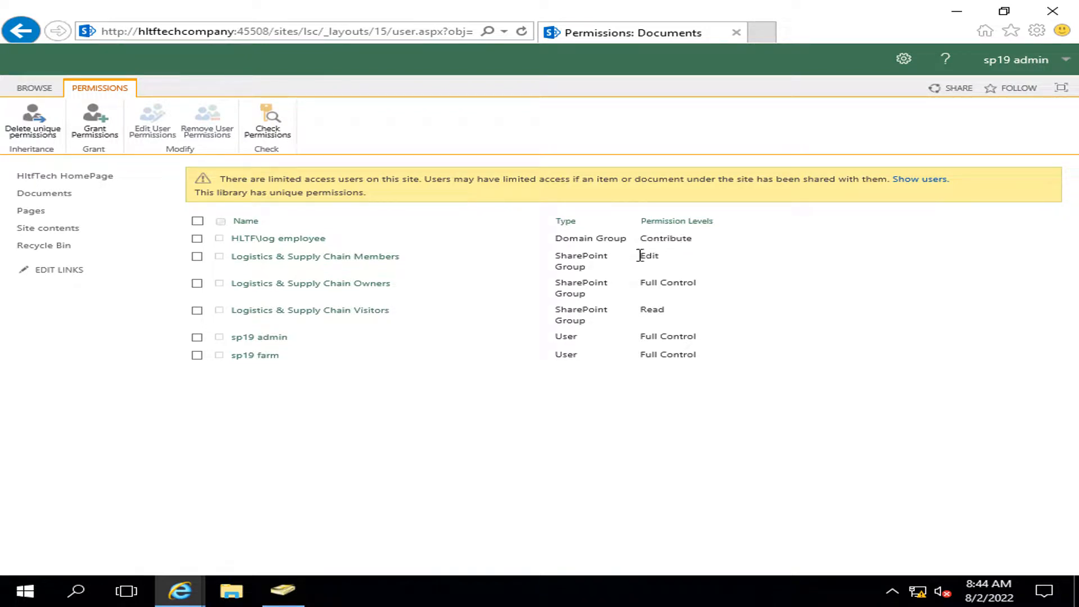
- Reload the Documents library in the manager account's InPrivate window and examine its New and Upload options
mouse_move(199, 590)
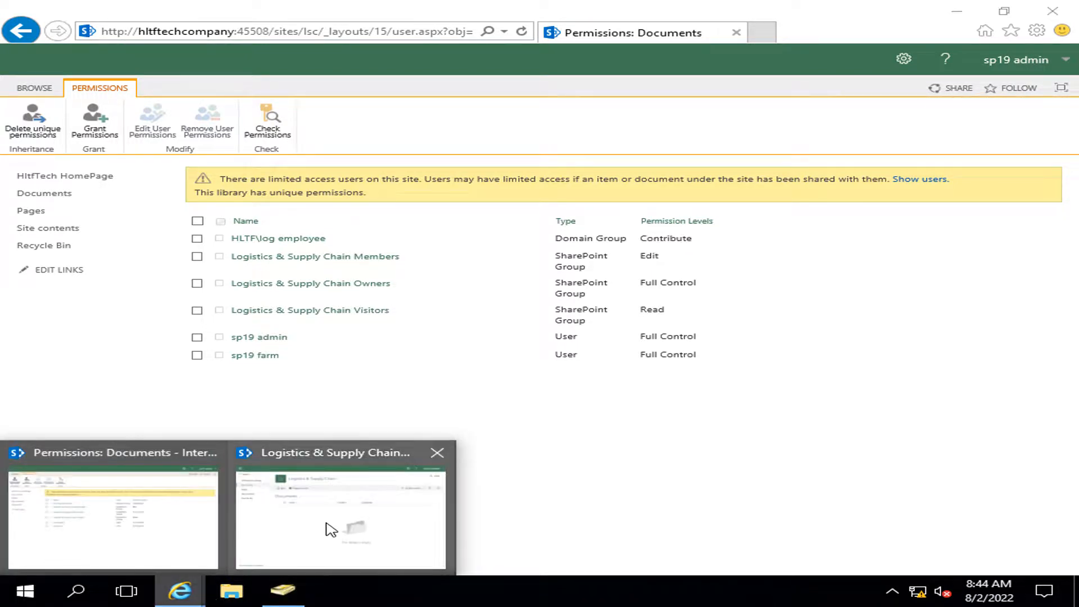
click(331, 528)
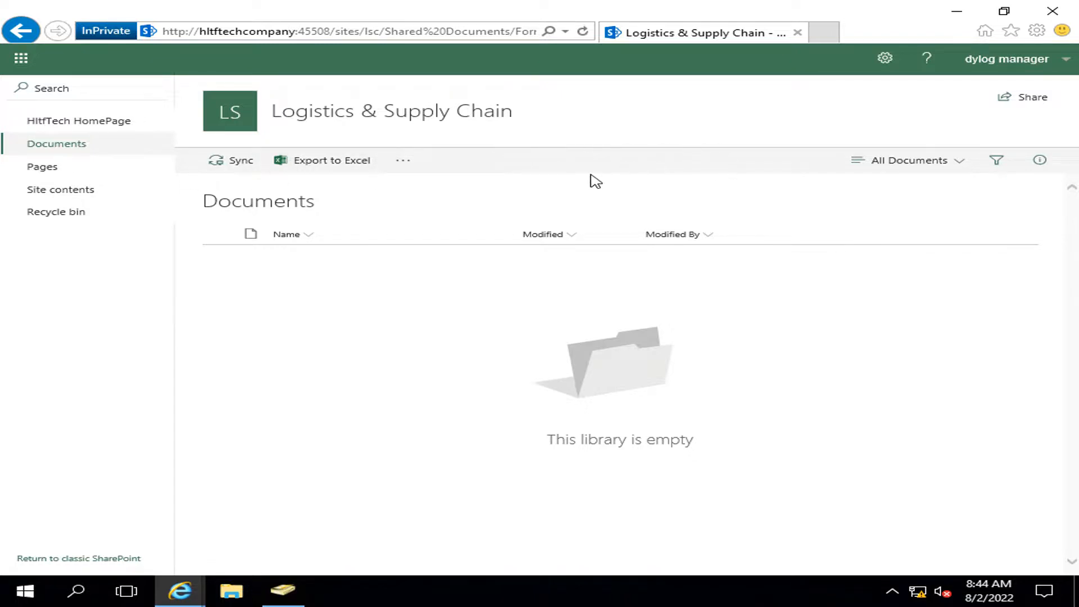
click(583, 34)
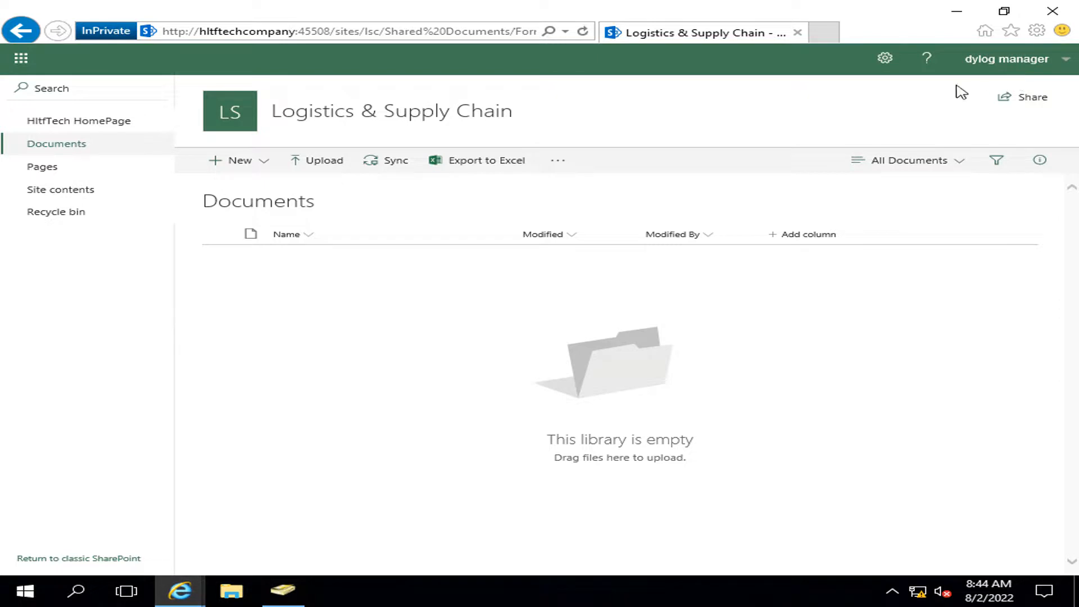
click(248, 163)
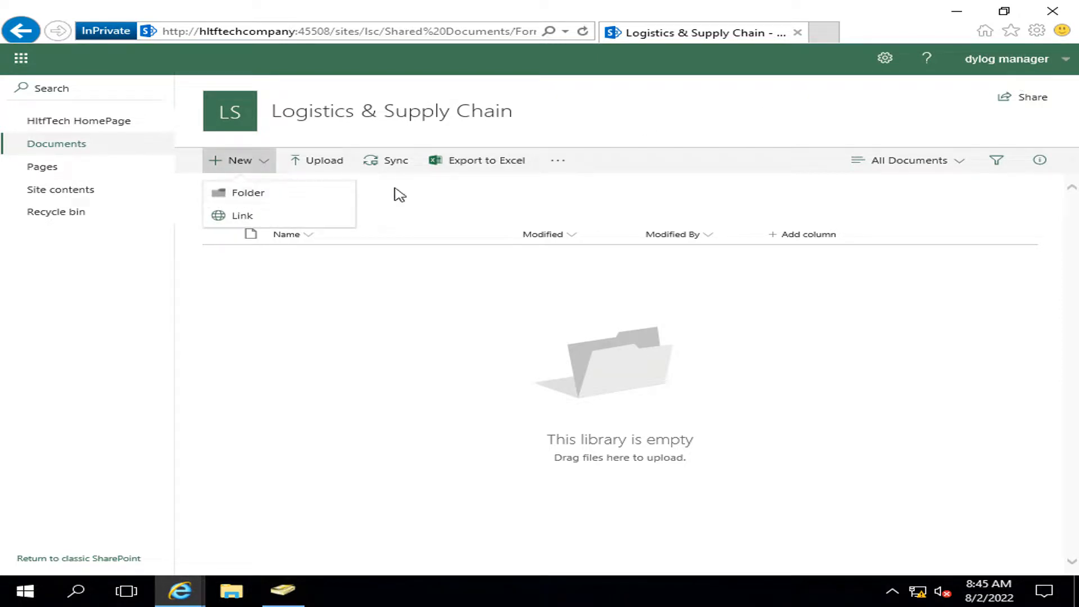
click(332, 168)
click(563, 354)
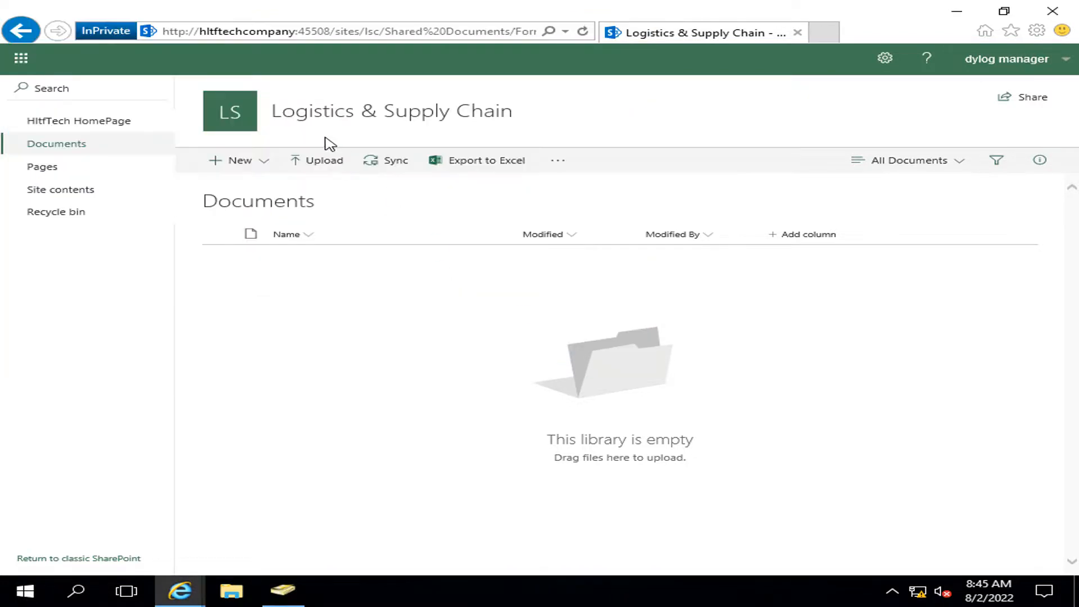
- Upload the image file images (8) (14) to the Documents library as the manager account
click(337, 171)
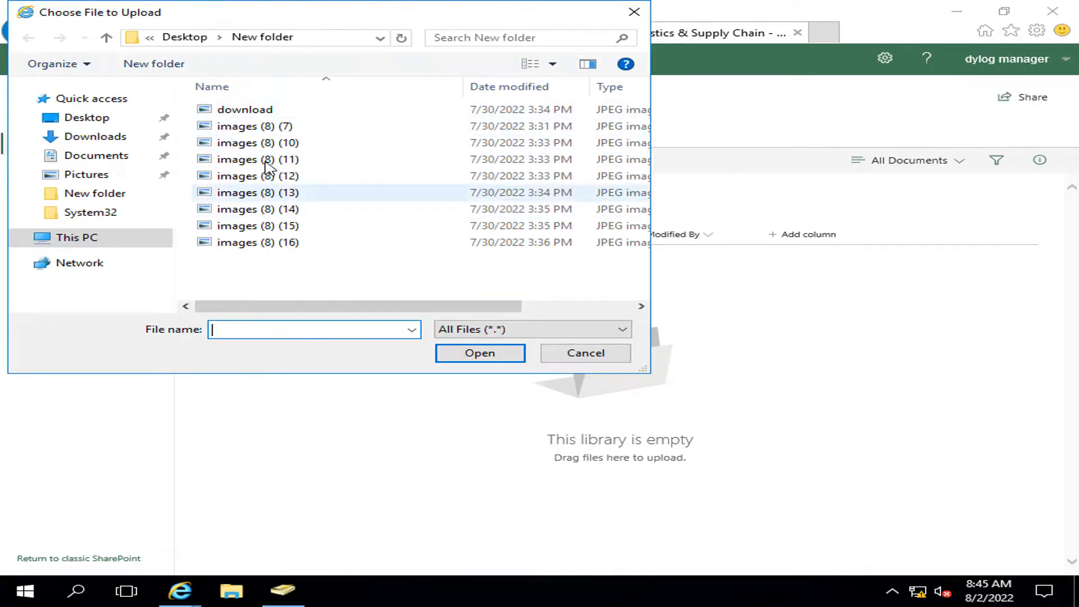
click(267, 241)
click(268, 227)
click(289, 210)
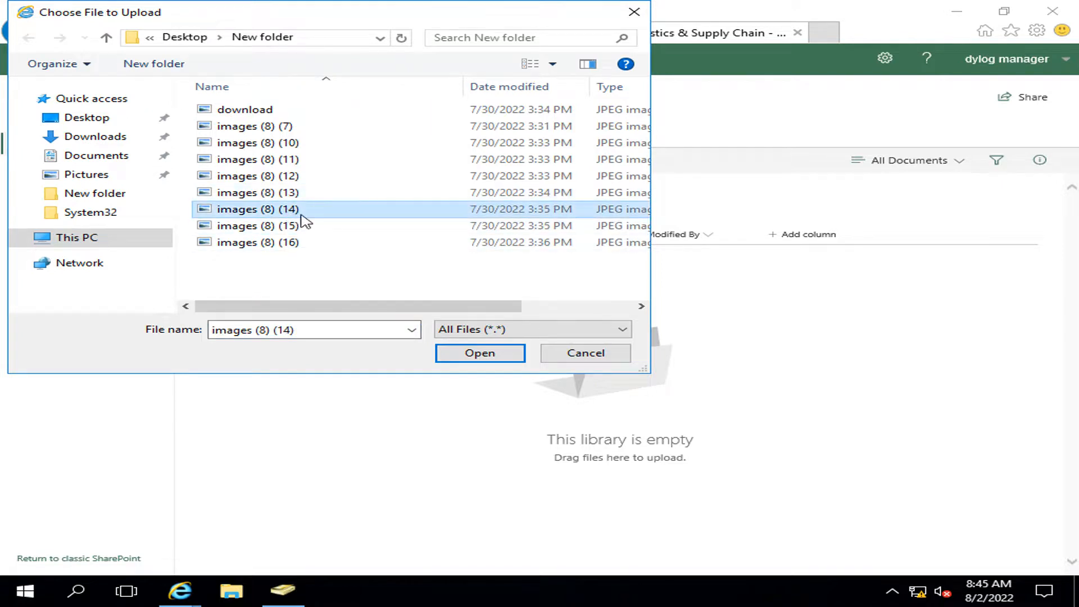
click(479, 353)
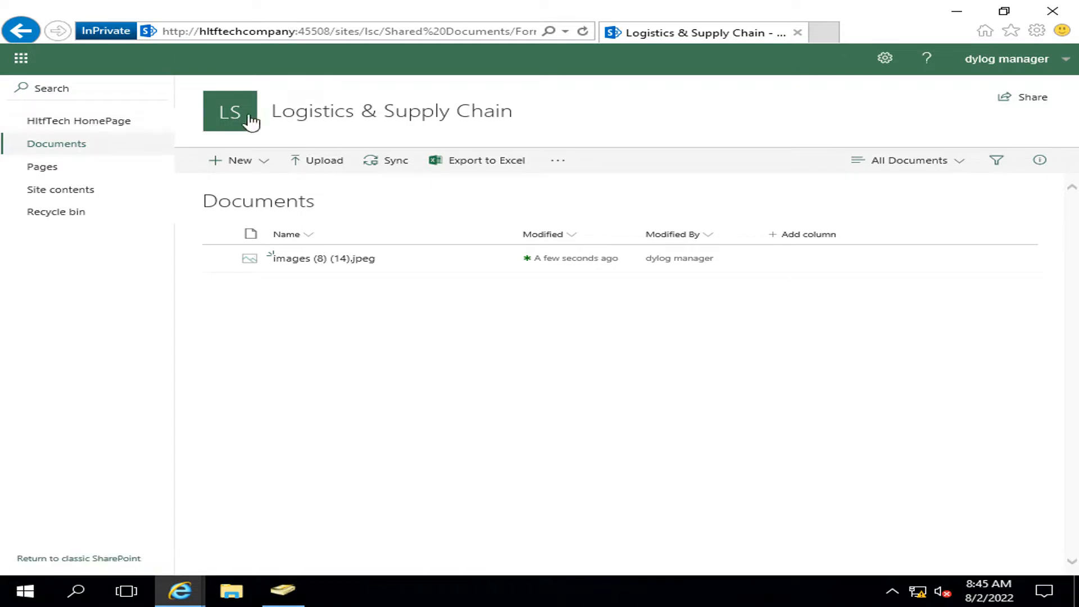
- Check the site's home page and Documents library for the uploaded image, and highlight the unique and inherited permissions line in Notepad
click(226, 115)
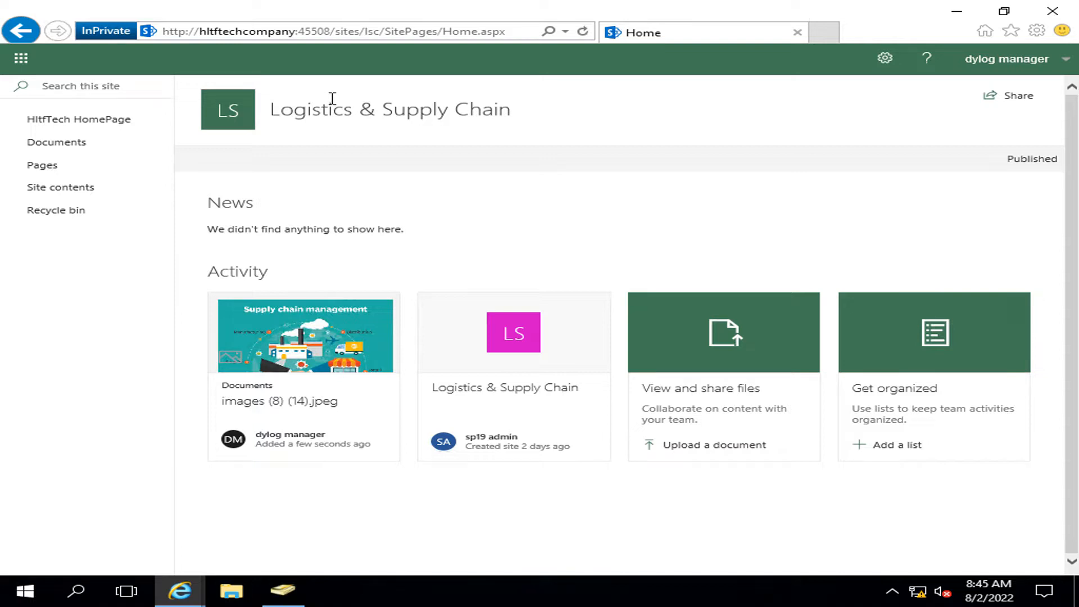
click(83, 144)
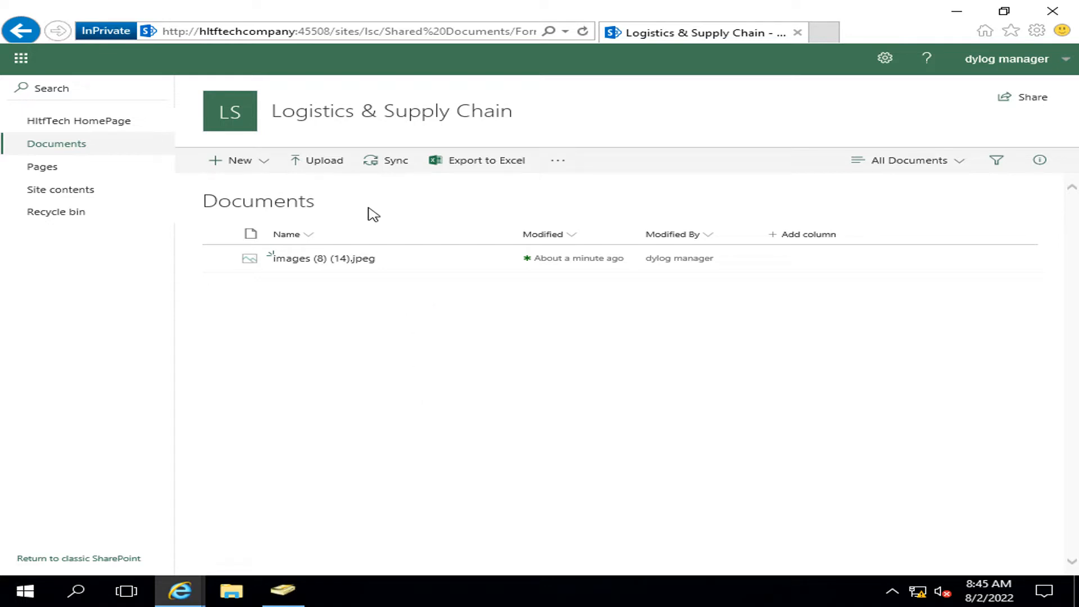
click(689, 11)
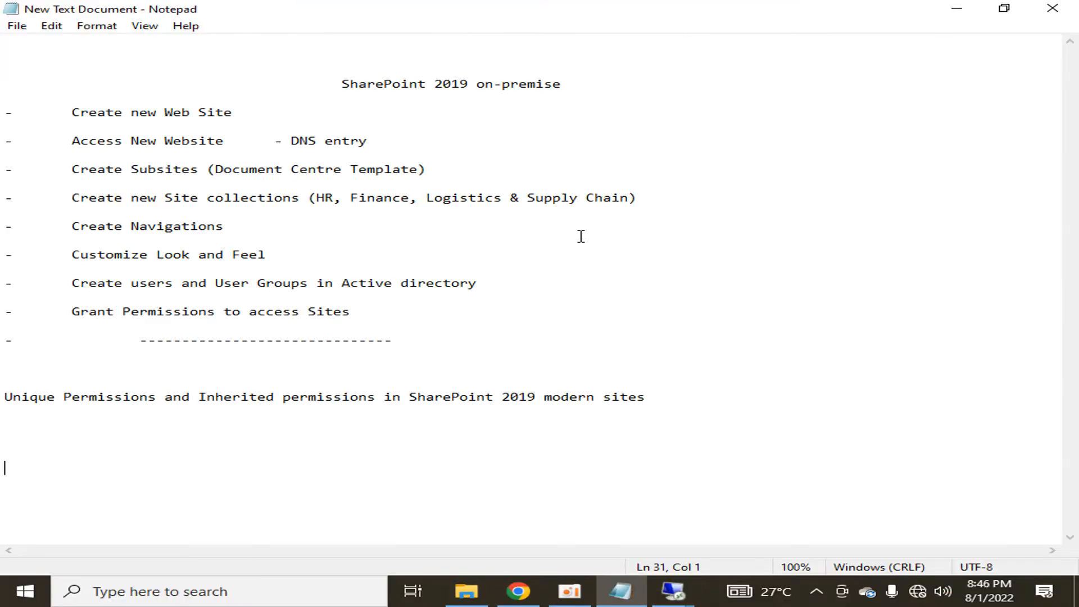
drag(3, 401, 691, 400)
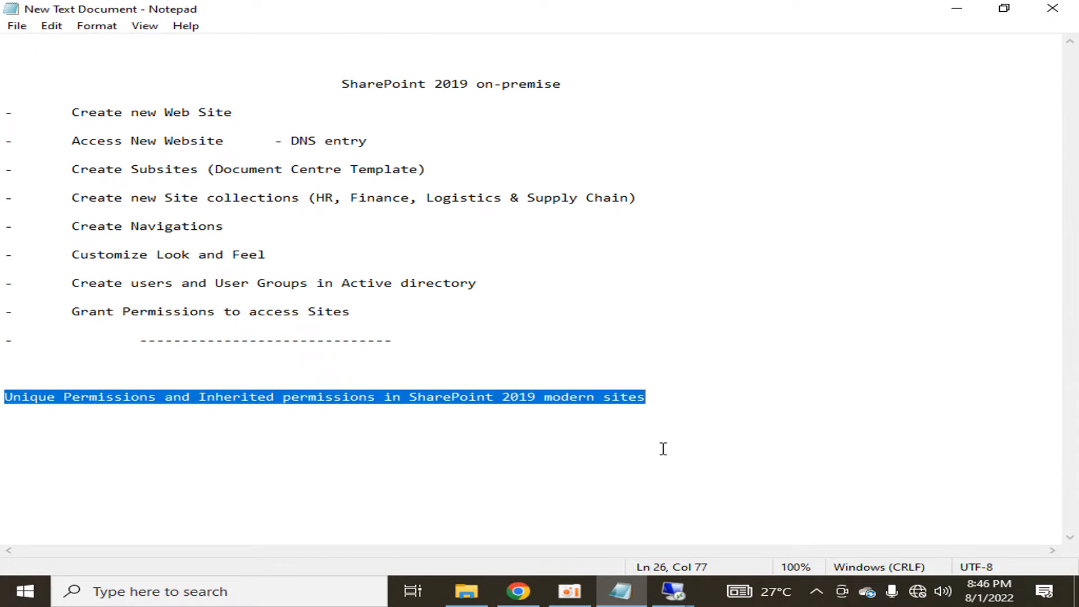